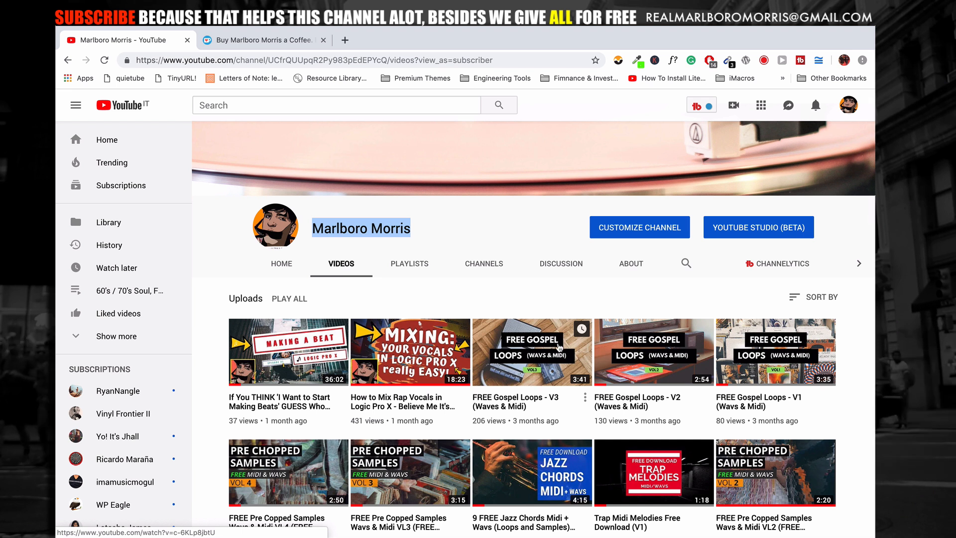
Step: View the creator's Ko-fi support page and highlight the name in its heading
{"action": "left_click", "coordinate": [247, 40]}
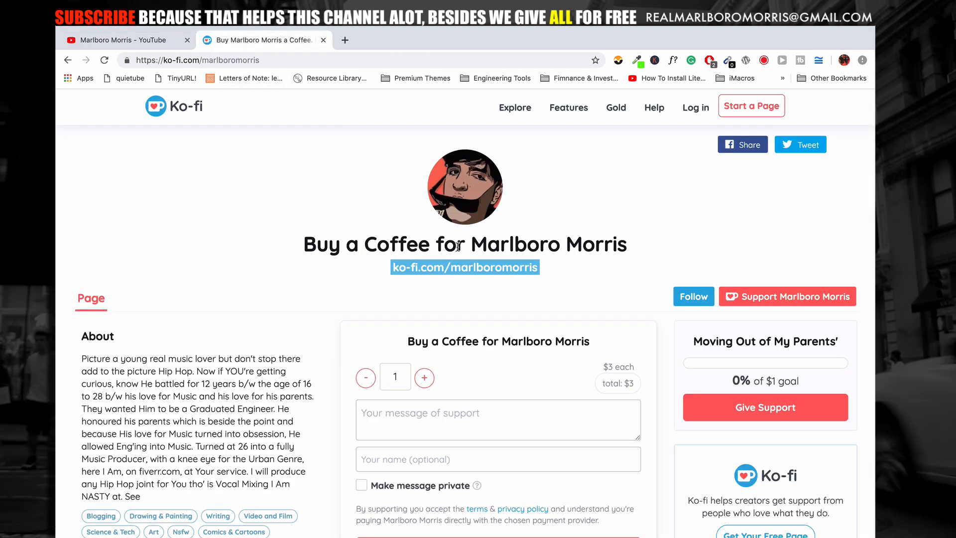
{"action": "left_click_drag", "start_coordinate": [631, 247], "coordinate": [482, 243]}
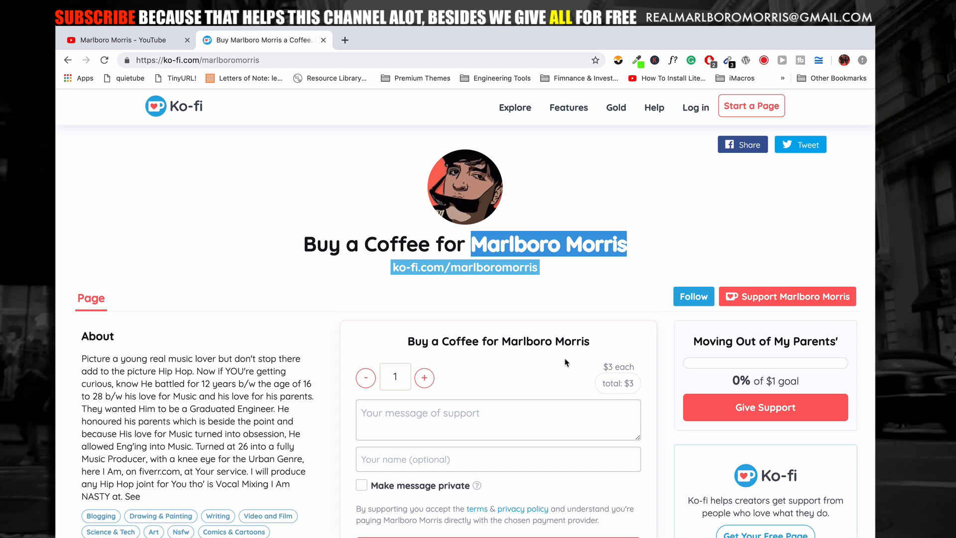
Step: Switch to Logic Pro X, extend the cycle range to start at bar 5, and place the playhead at bar 5
{"action": "left_click", "coordinate": [727, 520]}
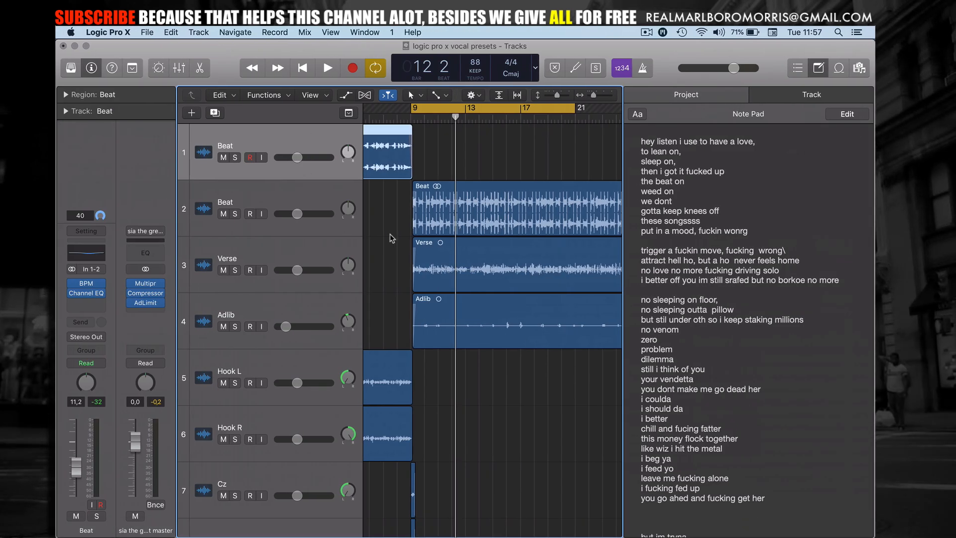
{"action": "scroll", "coordinate": [392, 238], "scroll_direction": "left", "scroll_amount": 5}
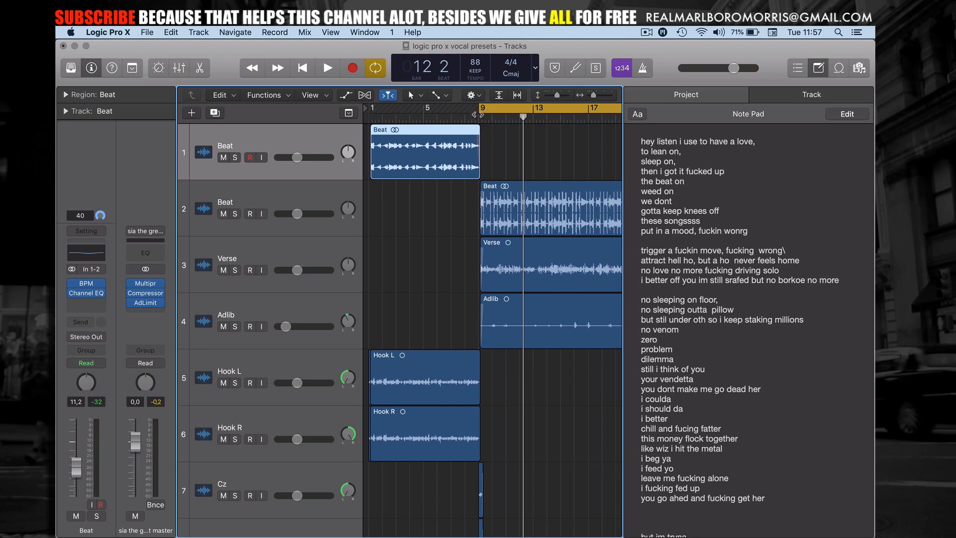
{"action": "left_click_drag", "start_coordinate": [477, 107], "coordinate": [423, 107]}
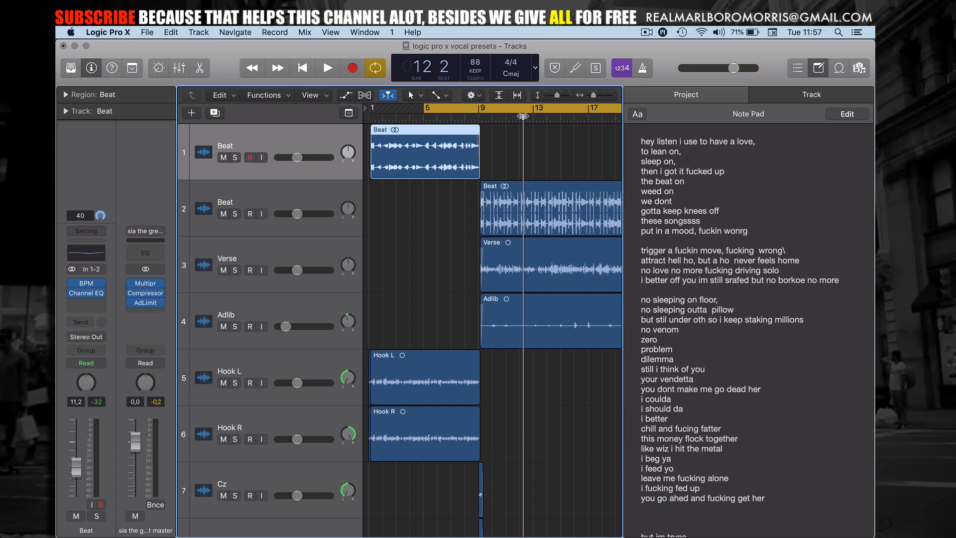
{"action": "left_click_drag", "start_coordinate": [521, 113], "coordinate": [423, 118]}
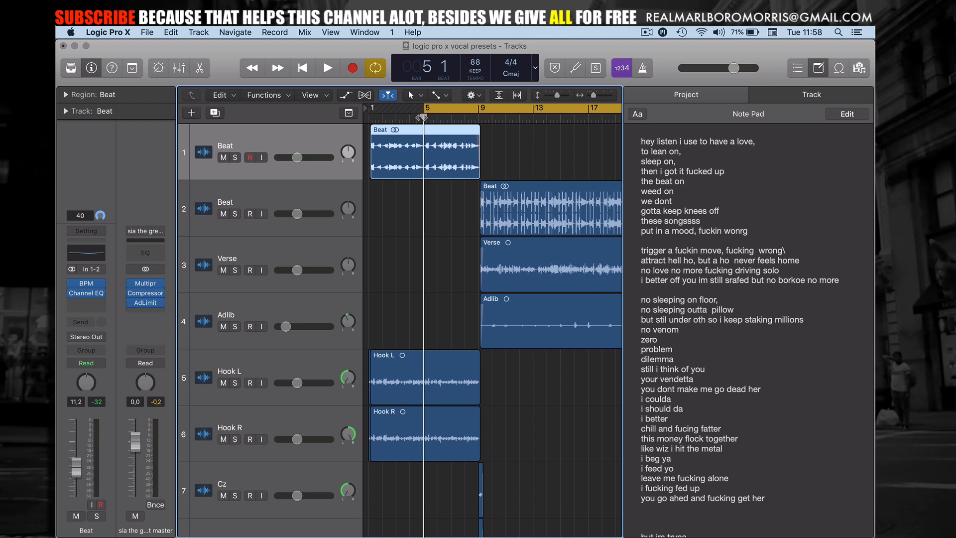
Step: Look through the tracks, play the arrangement from bar 5 into the verse while checking the Note Pad lyrics, and stop at bar 13
{"action": "scroll", "coordinate": [264, 238], "scroll_direction": "down", "scroll_amount": 2}
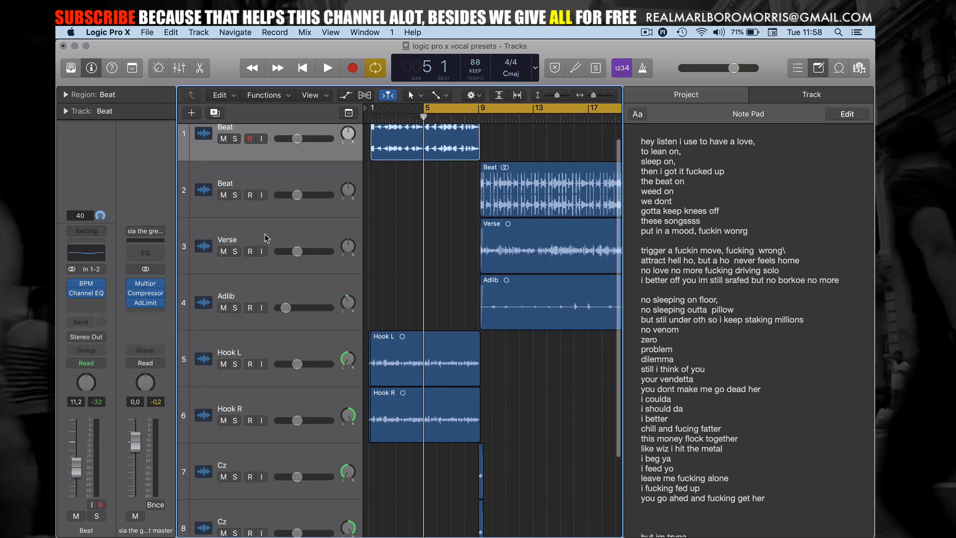
{"action": "scroll", "coordinate": [264, 238], "scroll_direction": "down", "scroll_amount": 4}
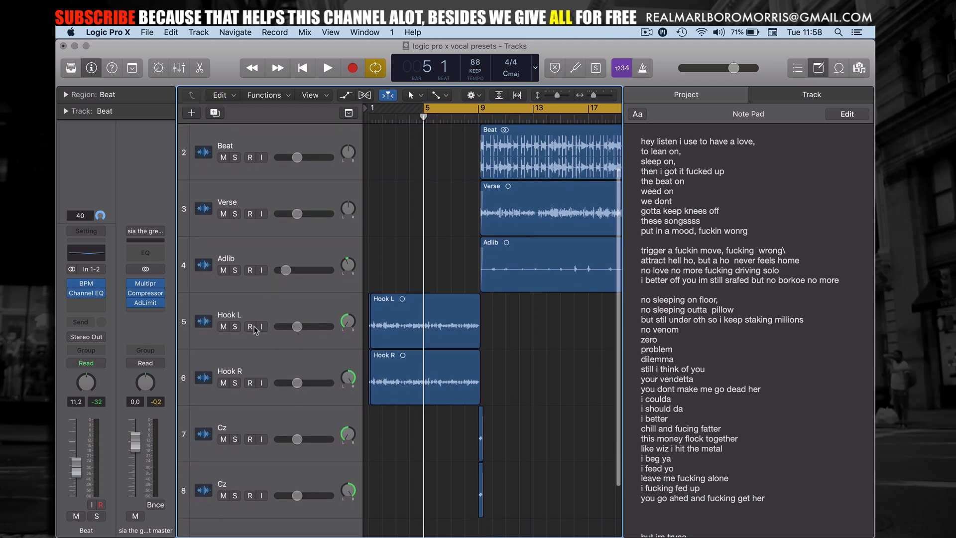
{"action": "scroll", "coordinate": [255, 330], "scroll_direction": "down", "scroll_amount": 5}
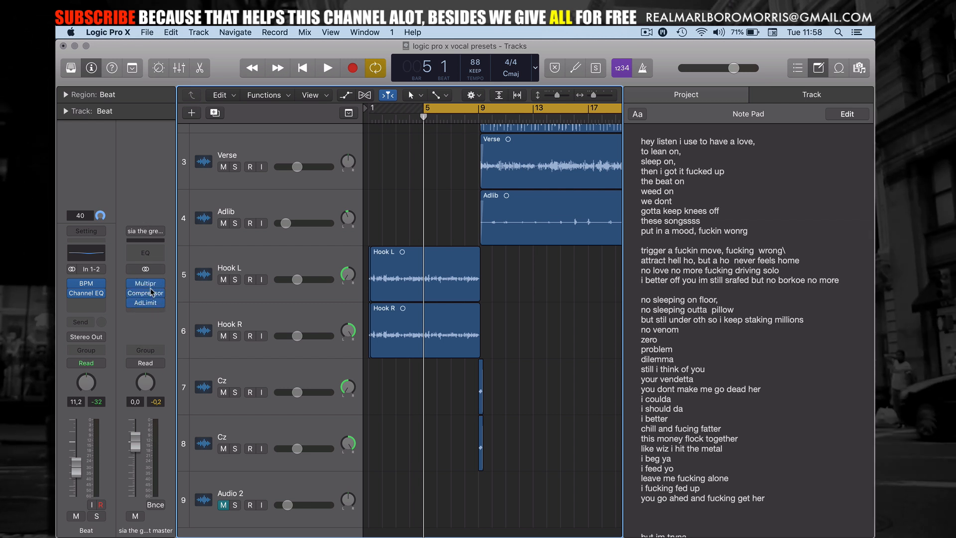
{"action": "scroll", "coordinate": [199, 233], "scroll_direction": "up", "scroll_amount": 5}
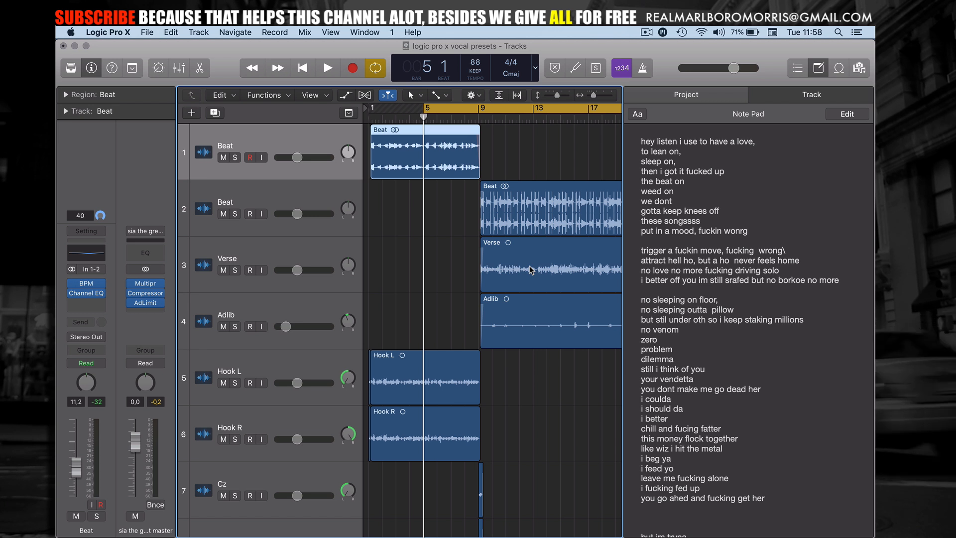
{"action": "key", "text": "space"}
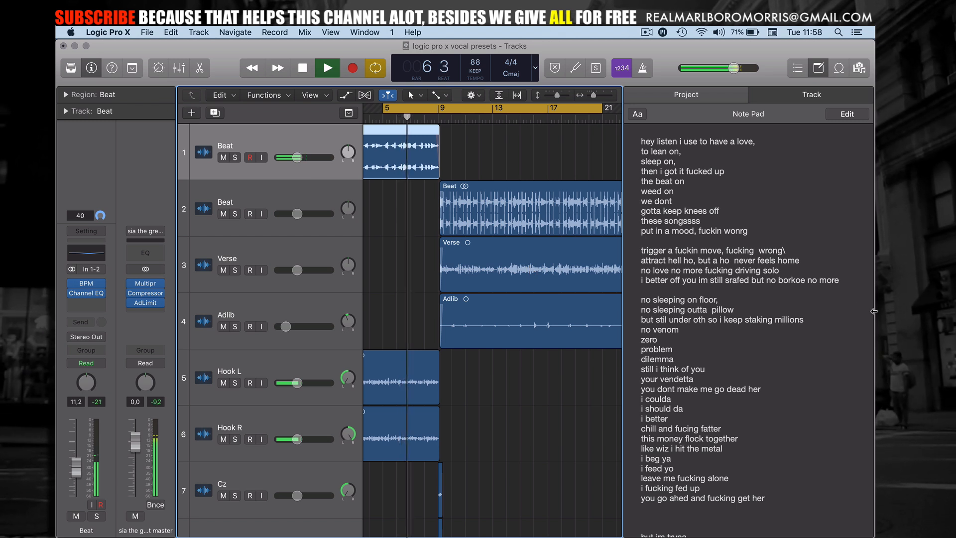
{"action": "scroll", "coordinate": [724, 299], "scroll_direction": "down", "scroll_amount": 10}
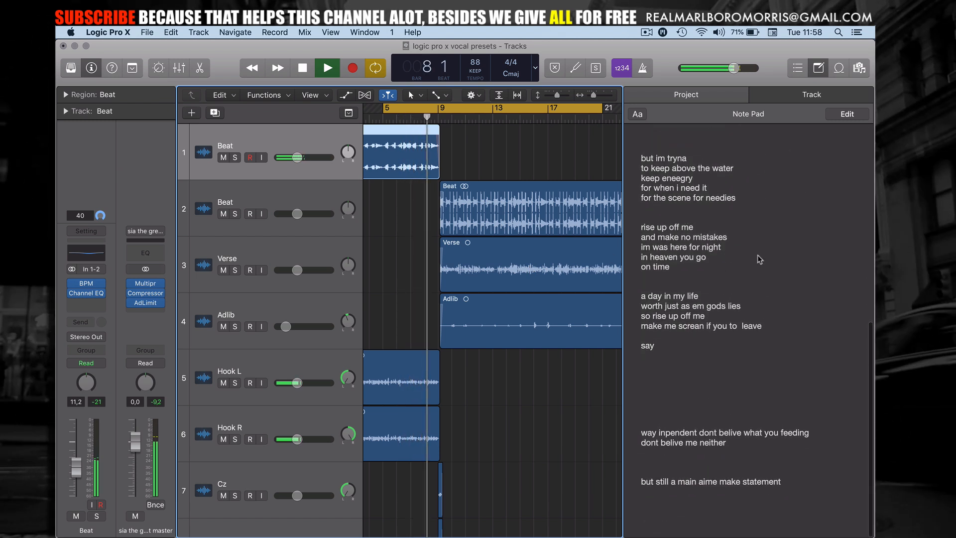
{"action": "scroll", "coordinate": [758, 255], "scroll_direction": "up", "scroll_amount": 10}
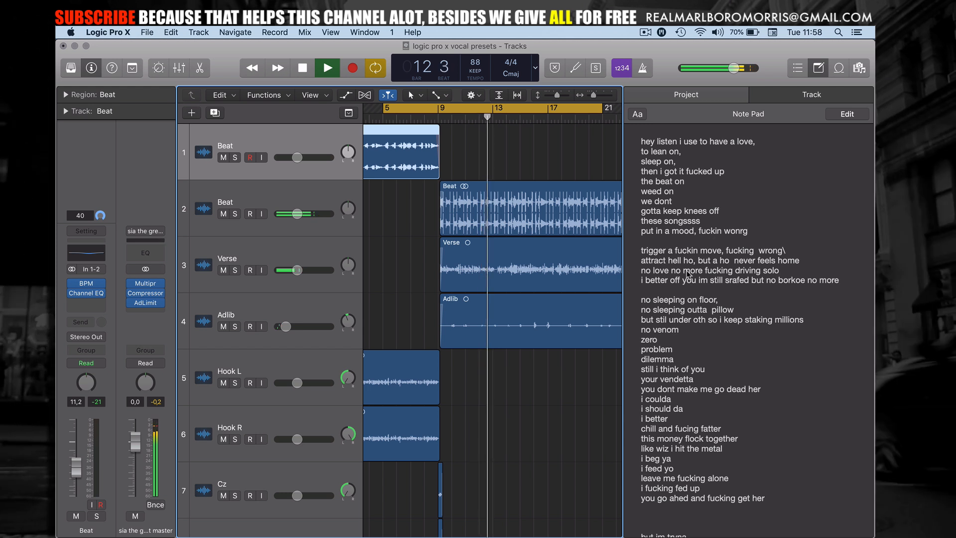
{"action": "key", "text": "space"}
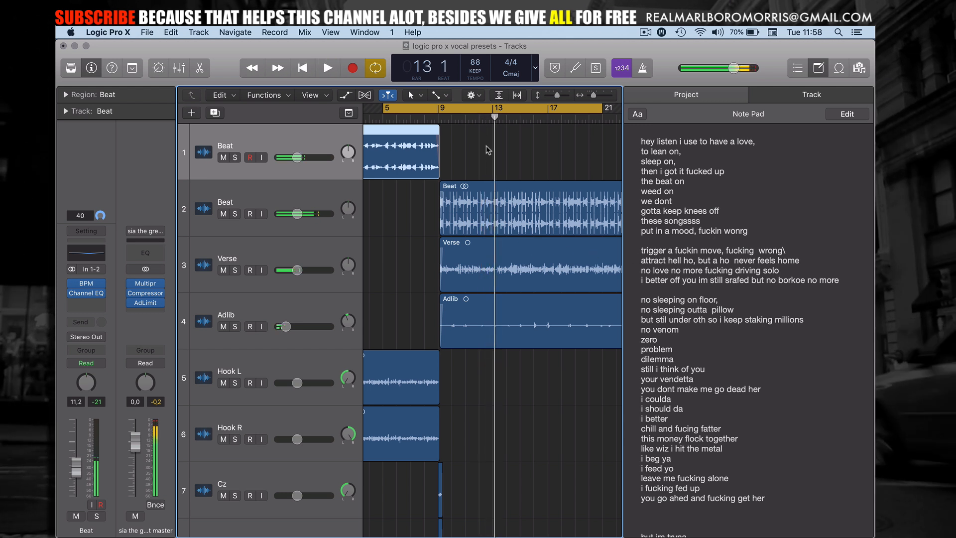
Step: Move the playhead to the start of the verse at bar 9 and close the first Beat track's Channel EQ
{"action": "left_click_drag", "start_coordinate": [494, 119], "coordinate": [383, 120]}
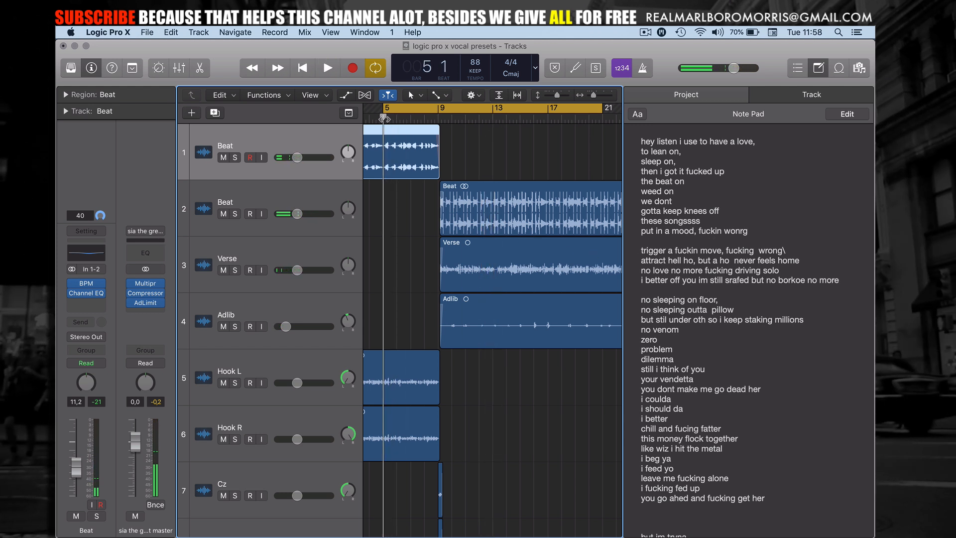
{"action": "scroll", "coordinate": [493, 153], "scroll_direction": "left", "scroll_amount": 3}
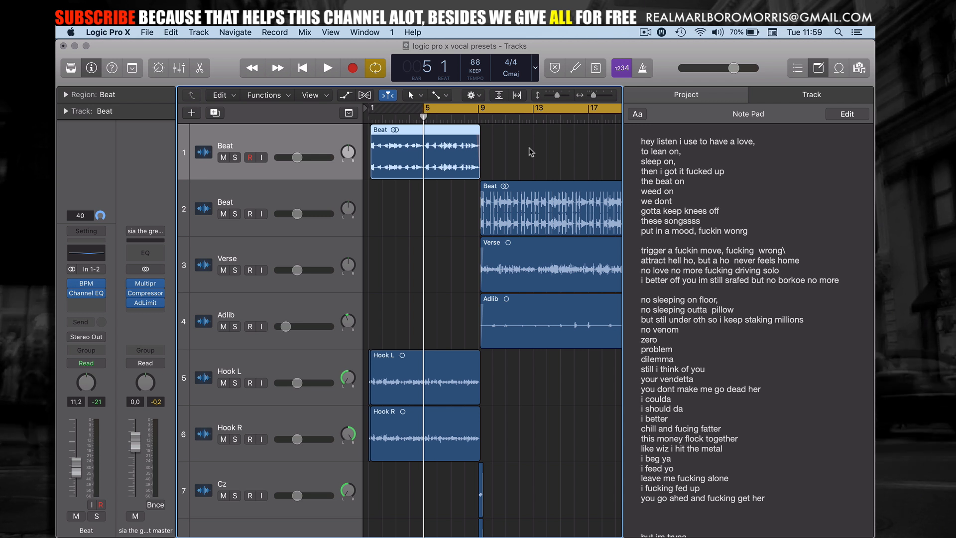
{"action": "left_click", "coordinate": [481, 117]}
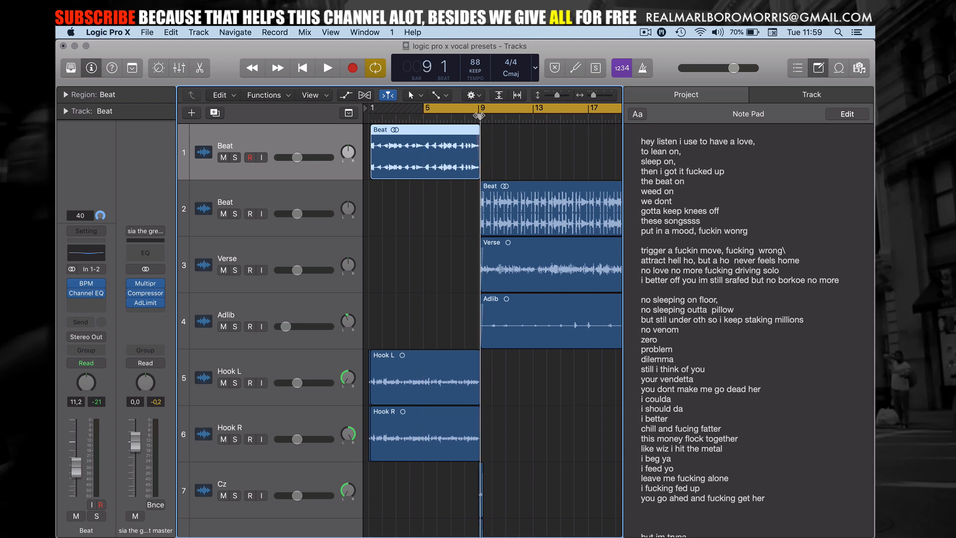
{"action": "left_click_drag", "start_coordinate": [479, 116], "coordinate": [478, 116]}
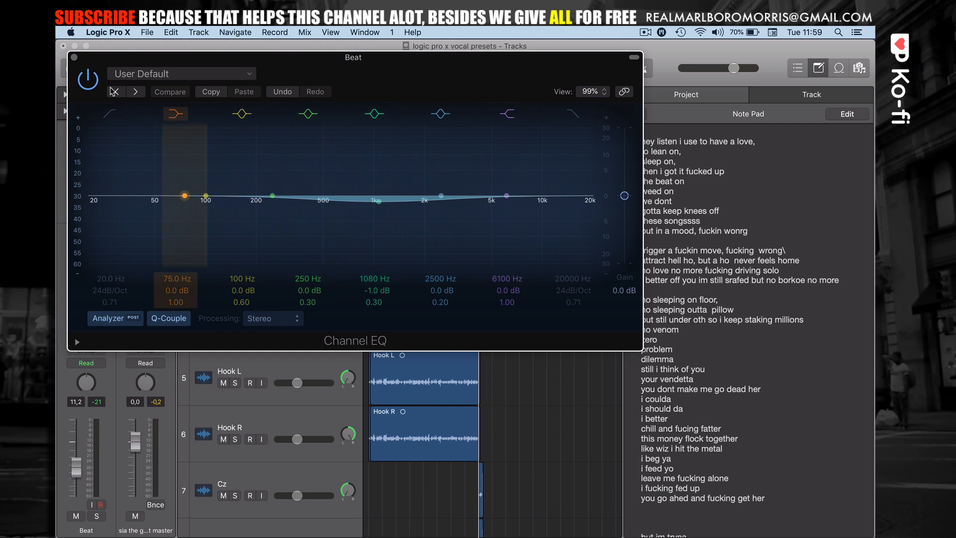
{"action": "left_click", "coordinate": [73, 57]}
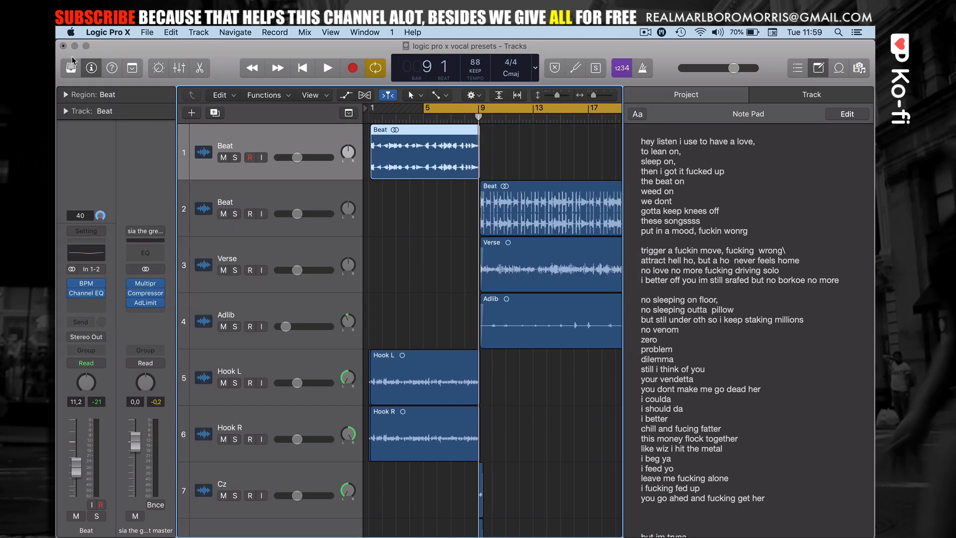
Step: Select the second Beat track and hide the Note Pad to widen the arrangement view
{"action": "left_click", "coordinate": [286, 193]}
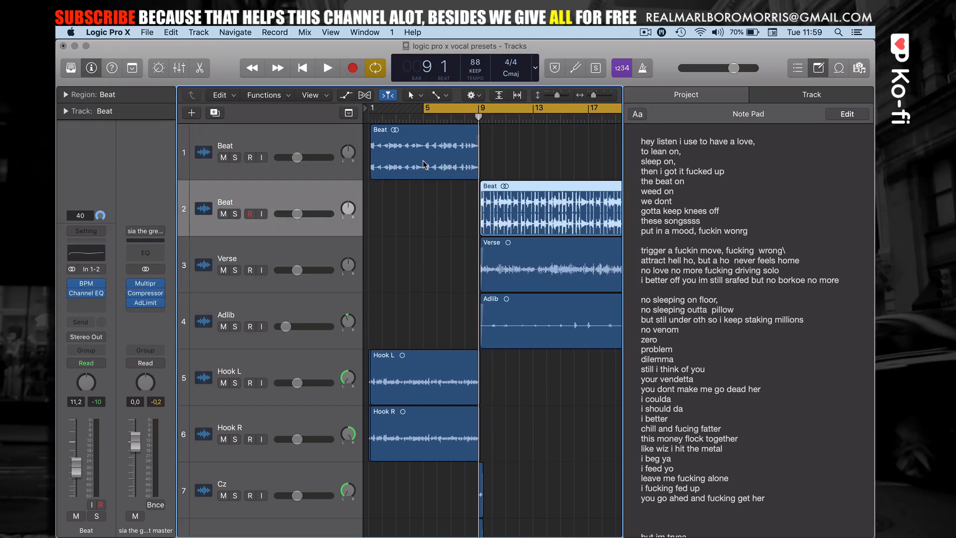
{"action": "scroll", "coordinate": [424, 164], "scroll_direction": "right", "scroll_amount": 3}
{"action": "left_click", "coordinate": [818, 69]}
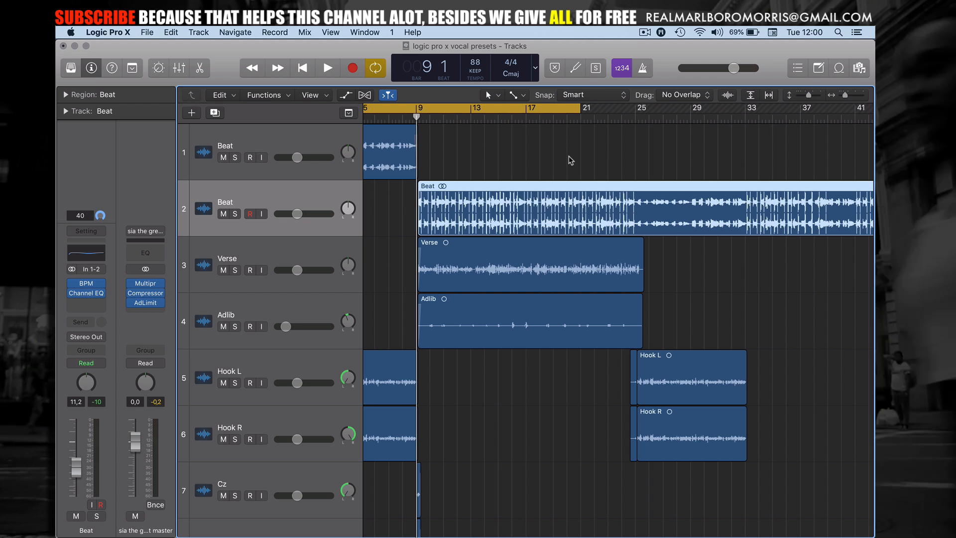
Step: Inspect the Verse track's Compressor, Channel EQ, Noise Gate and Multipressor settings, and close all four plug-in windows
{"action": "left_click", "coordinate": [276, 252]}
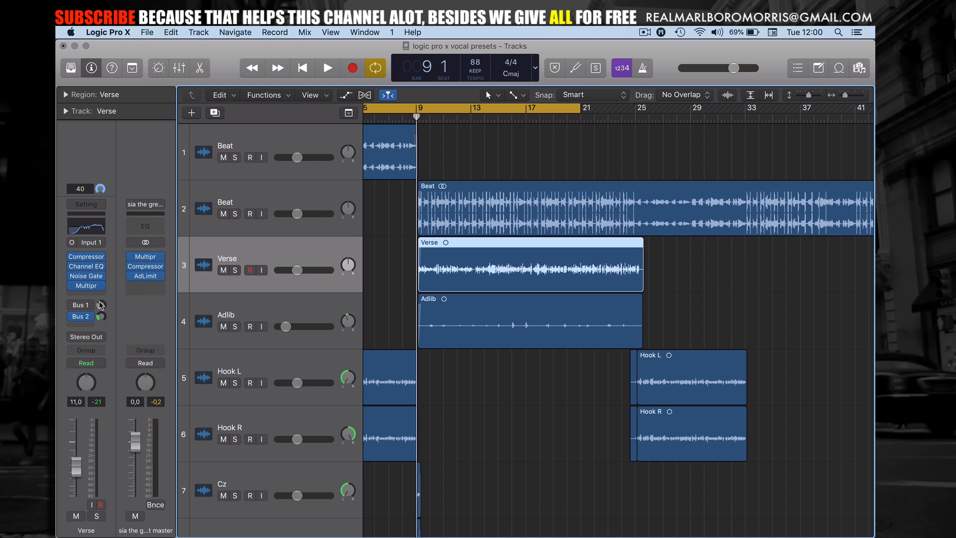
{"action": "left_click", "coordinate": [87, 260]}
{"action": "left_click_drag", "start_coordinate": [338, 72], "coordinate": [611, 69]}
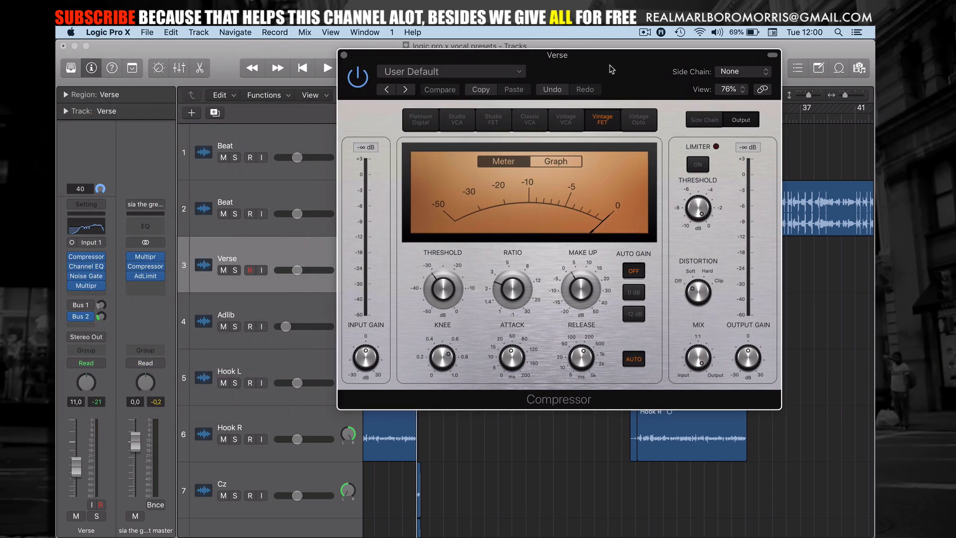
{"action": "left_click", "coordinate": [87, 266]}
{"action": "left_click_drag", "start_coordinate": [239, 58], "coordinate": [341, 57]}
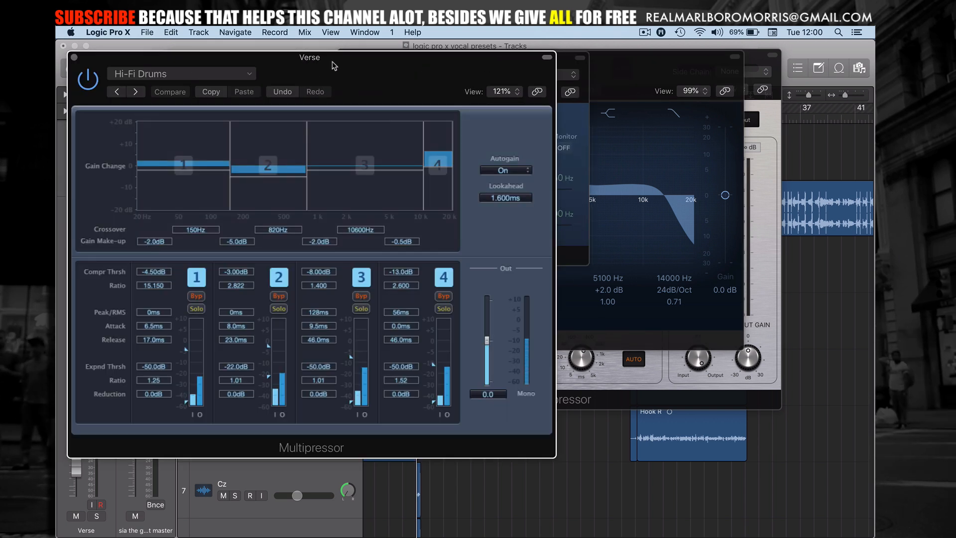
{"action": "left_click_drag", "start_coordinate": [332, 63], "coordinate": [541, 114]}
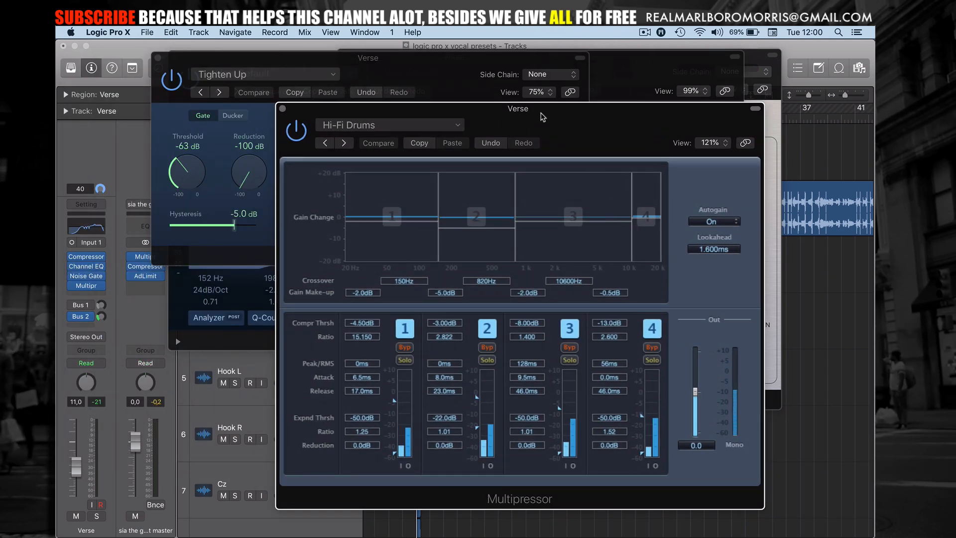
{"action": "left_click", "coordinate": [283, 109]}
{"action": "left_click", "coordinate": [158, 58]}
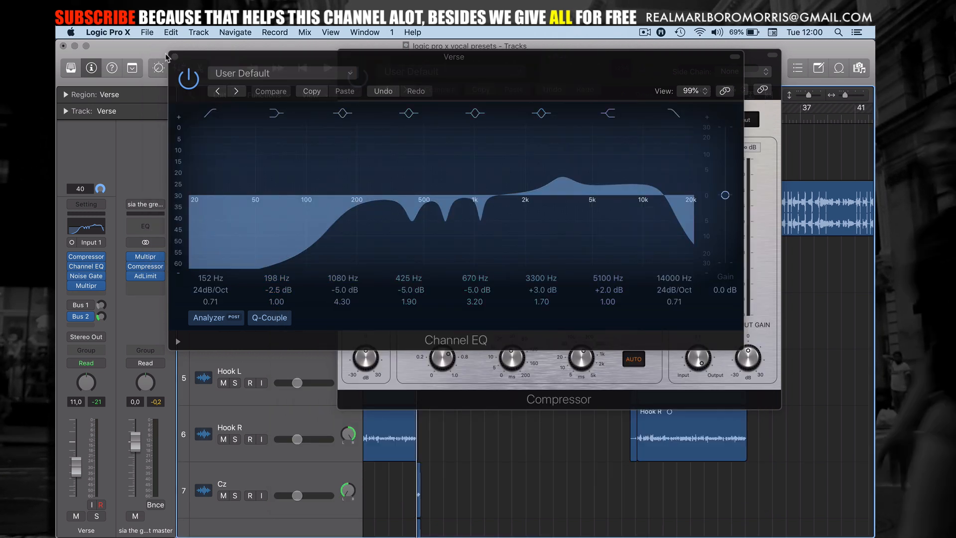
{"action": "left_click", "coordinate": [171, 56]}
{"action": "left_click", "coordinate": [343, 55]}
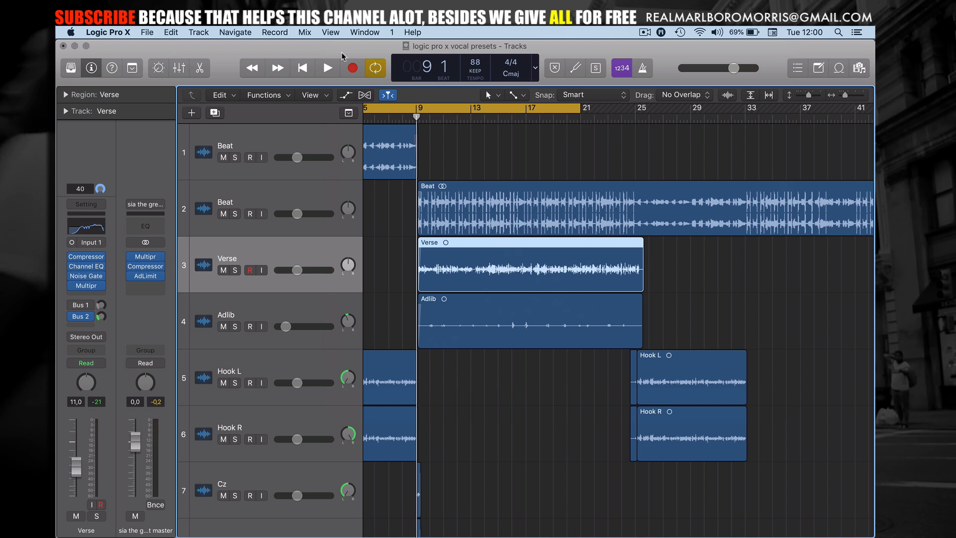
Step: Show the Verse track's Bus 2 aux channel, check the Verse Compressor settings, and close the plug-in
{"action": "left_click", "coordinate": [82, 317]}
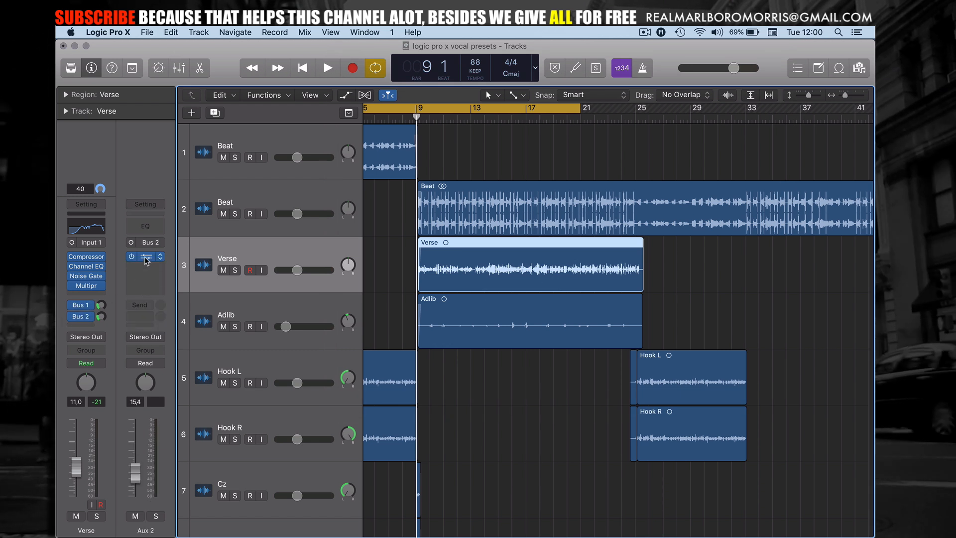
{"action": "left_click", "coordinate": [88, 259]}
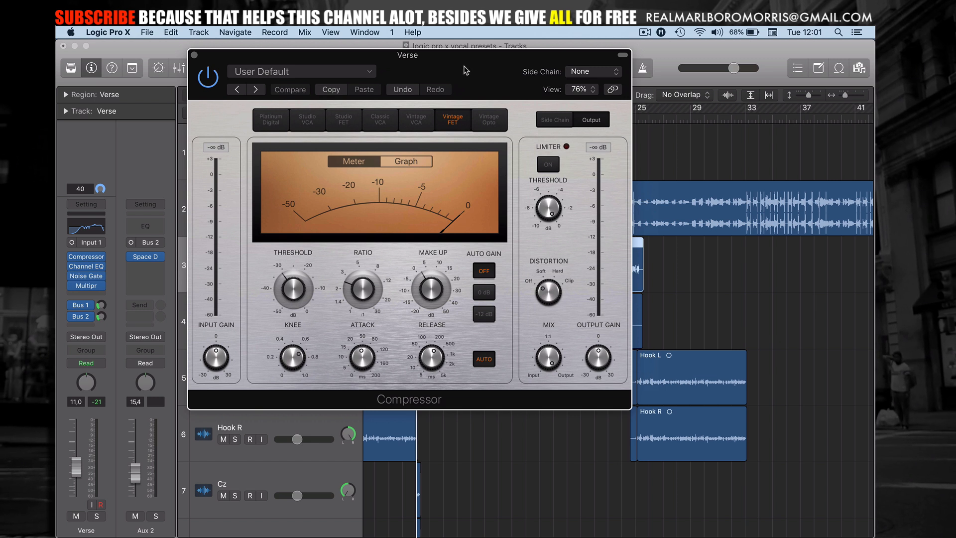
{"action": "left_click_drag", "start_coordinate": [456, 74], "coordinate": [507, 89]}
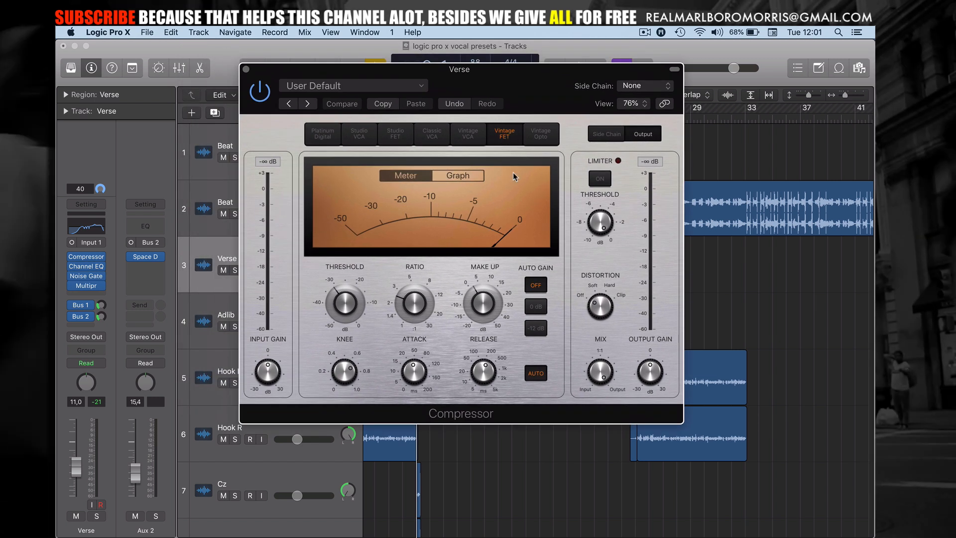
{"action": "left_click", "coordinate": [246, 69]}
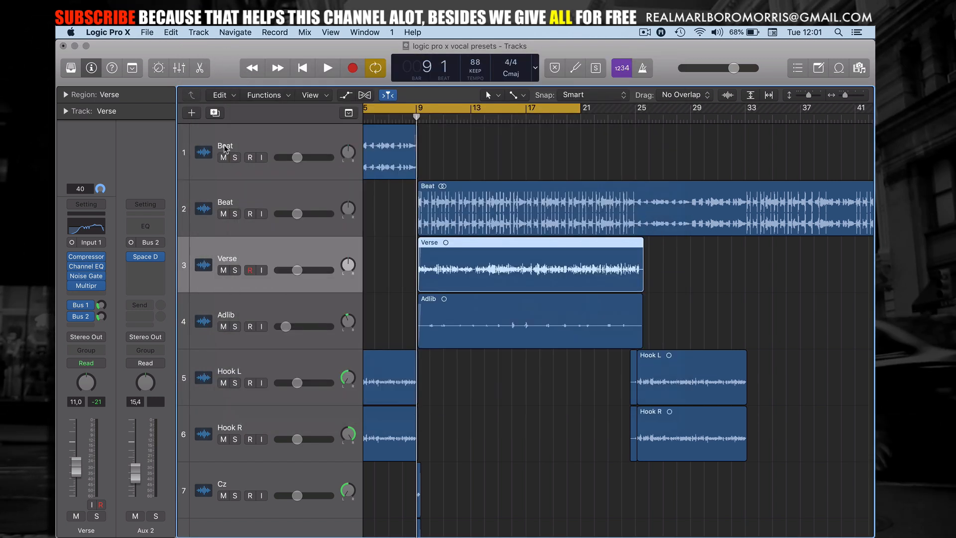
Step: Bypass the Verse track's sends and every effect except the Compressor, and open the Compressor clear of the channel strip
{"action": "left_click", "coordinate": [73, 306]}
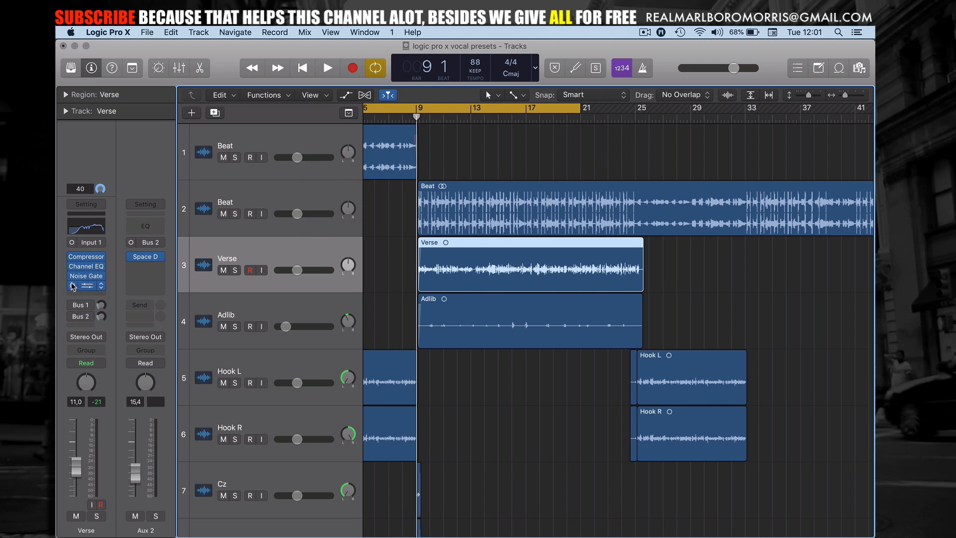
{"action": "left_click", "coordinate": [87, 257]}
{"action": "left_click_drag", "start_coordinate": [439, 73], "coordinate": [557, 185]}
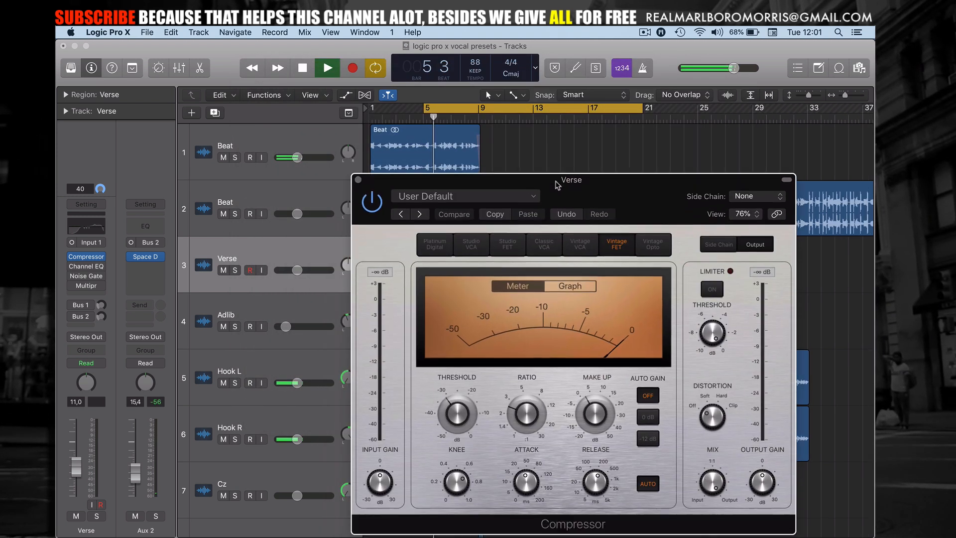
Step: Jump playback to bar 9 and shorten the cycle range to start at bar 9
{"action": "left_click", "coordinate": [480, 117]}
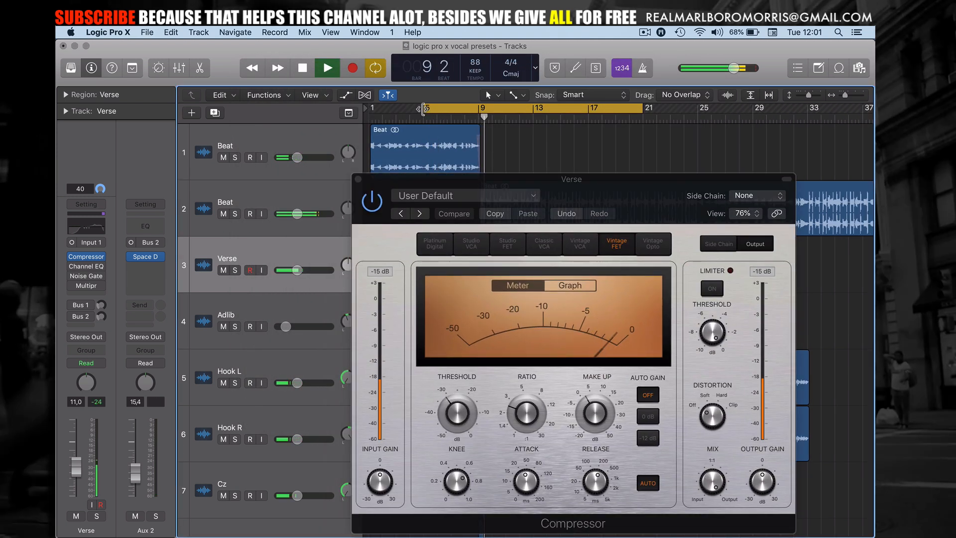
{"action": "left_click_drag", "start_coordinate": [426, 110], "coordinate": [469, 115]}
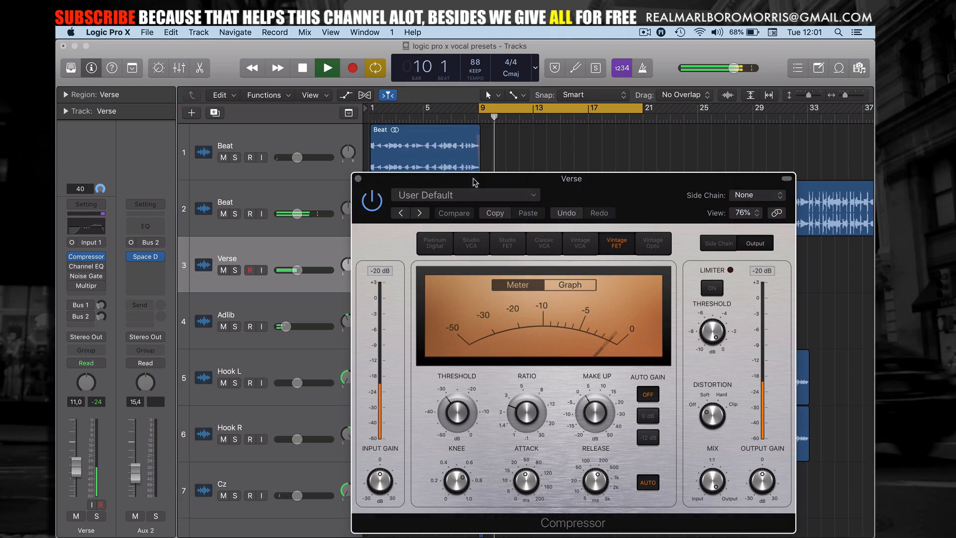
Step: Move the Compressor window up over the tracks and play the verse to watch its gain reduction on the meter
{"action": "left_click_drag", "start_coordinate": [474, 181], "coordinate": [404, 121]}
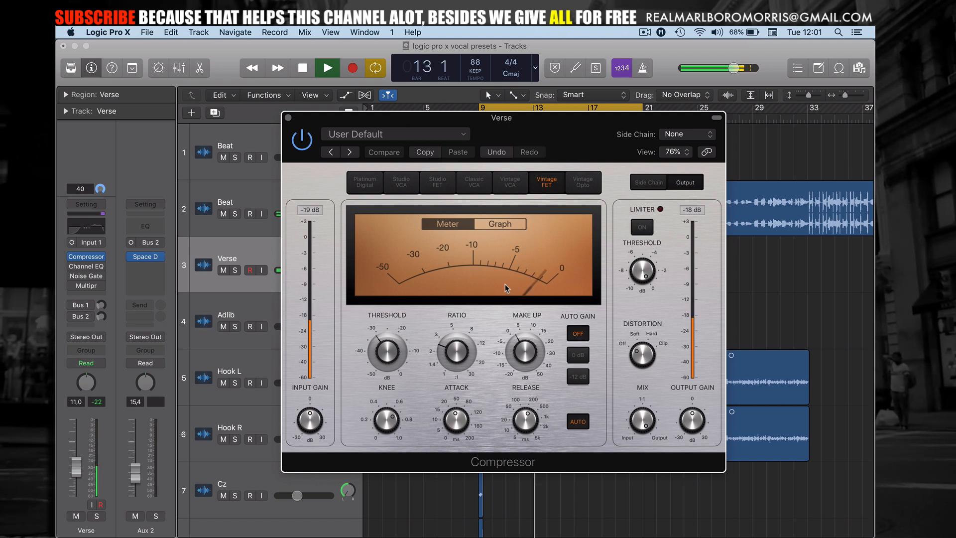
{"action": "key", "text": "space"}
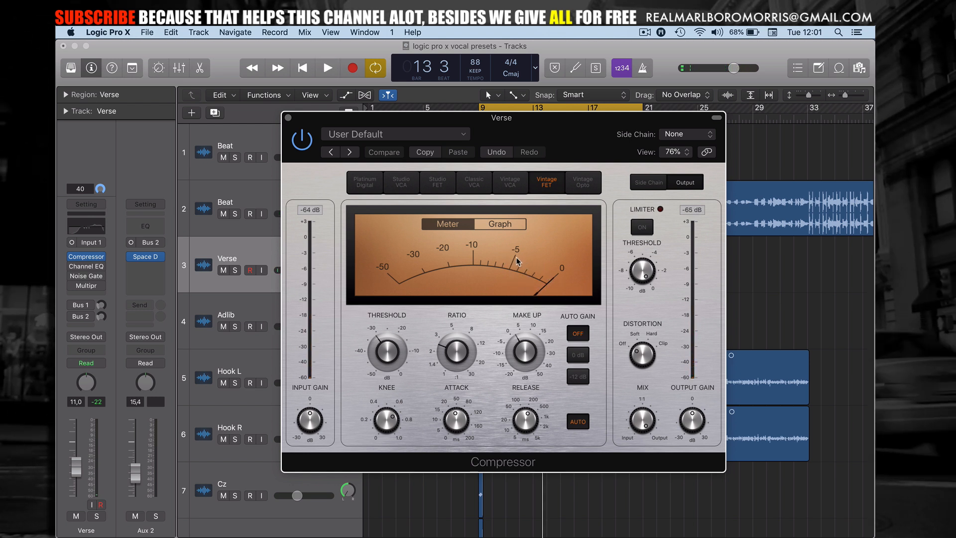
{"action": "mouse_move", "coordinate": [369, 363]}
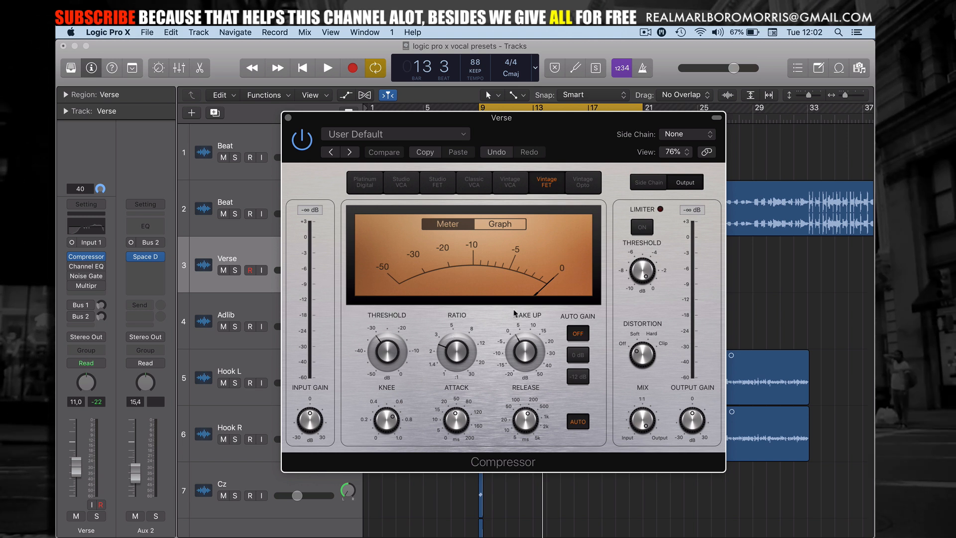
{"action": "key", "text": "space"}
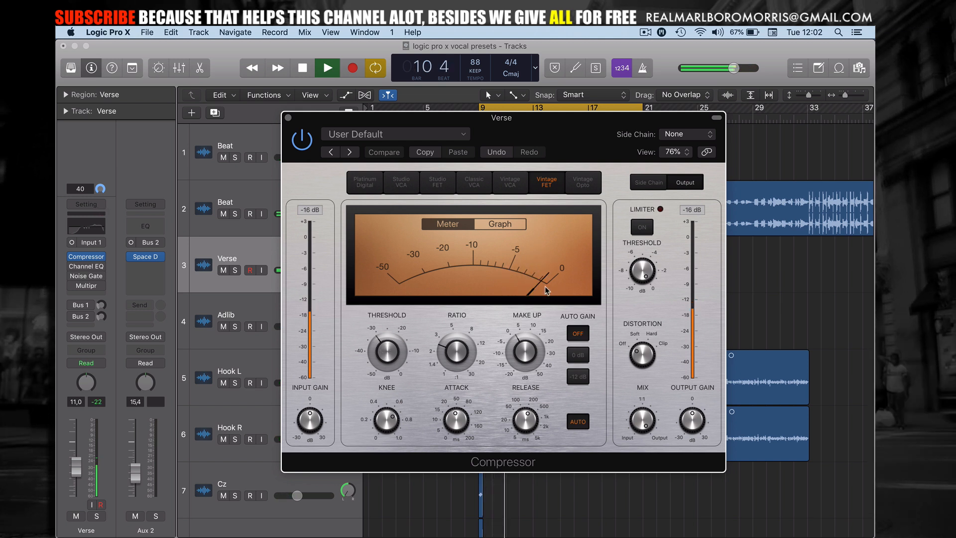
{"action": "key", "text": "space"}
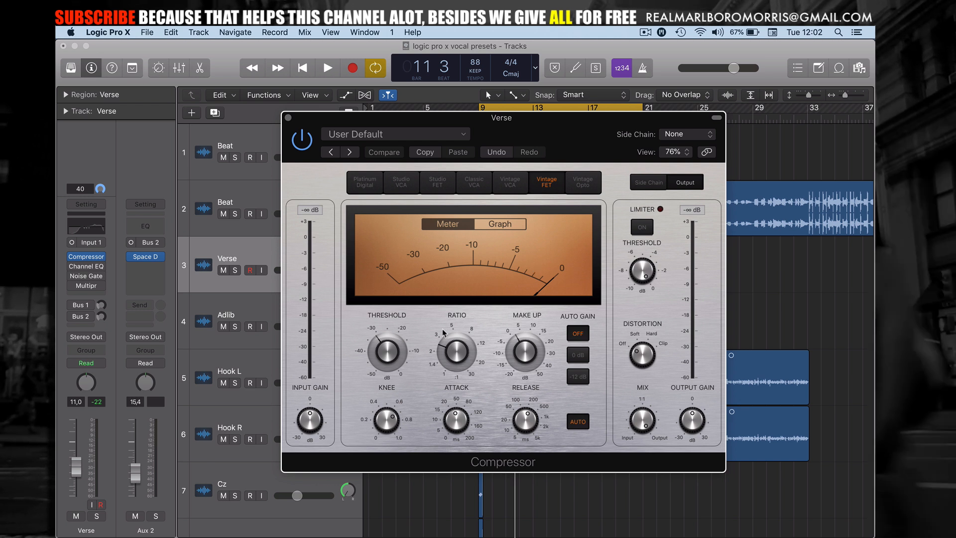
Step: Review the Verse Compressor's threshold, ratio, make-up and attack settings against its meter, and close the plug-in
{"action": "mouse_move", "coordinate": [484, 355]}
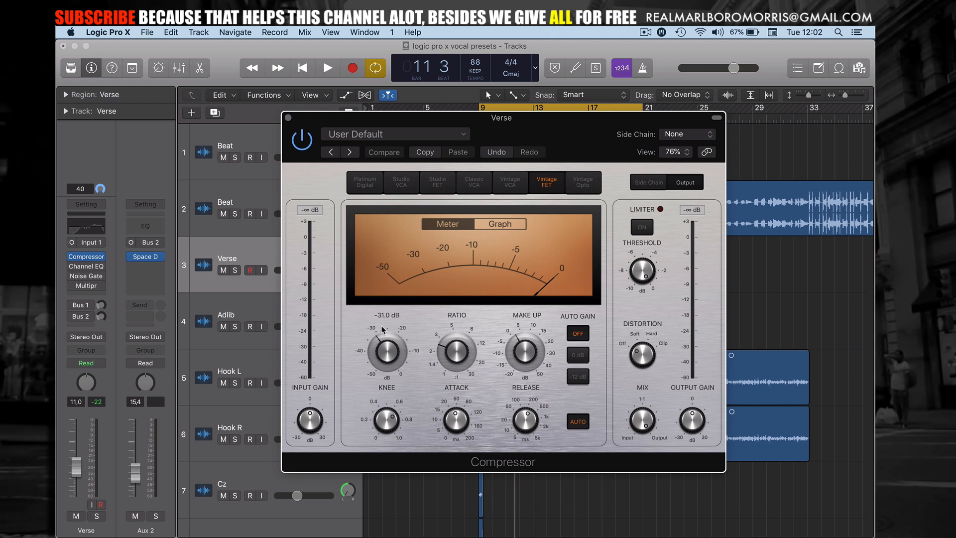
{"action": "mouse_move", "coordinate": [545, 319]}
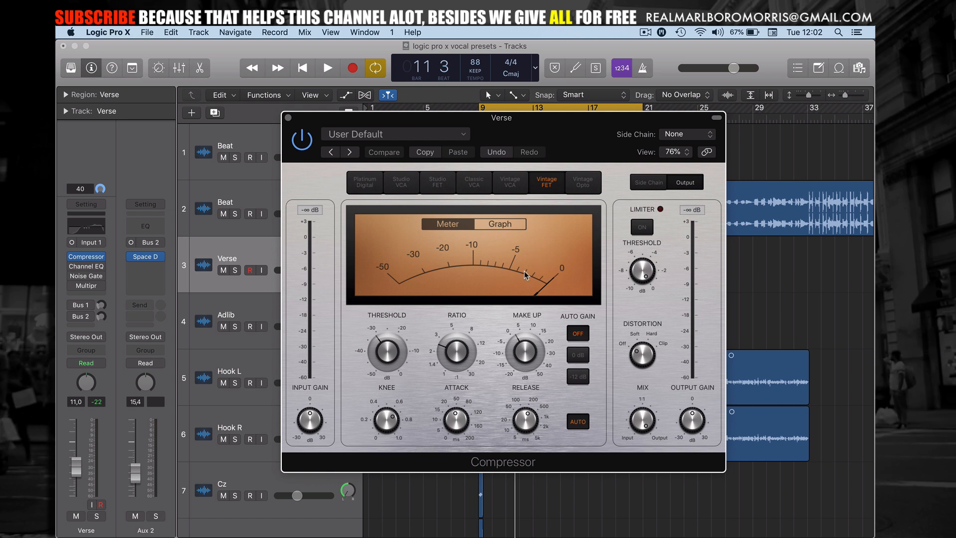
{"action": "mouse_move", "coordinate": [528, 366]}
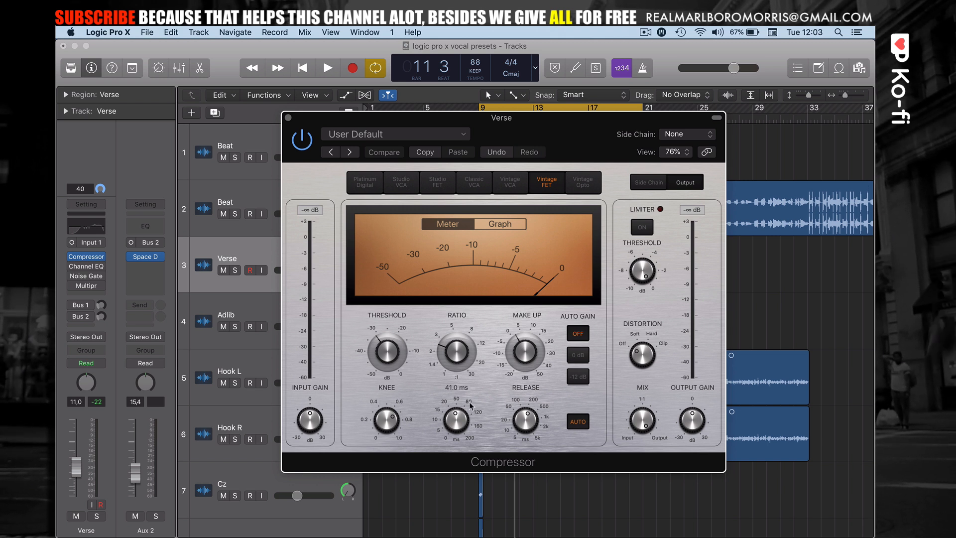
{"action": "mouse_move", "coordinate": [439, 348]}
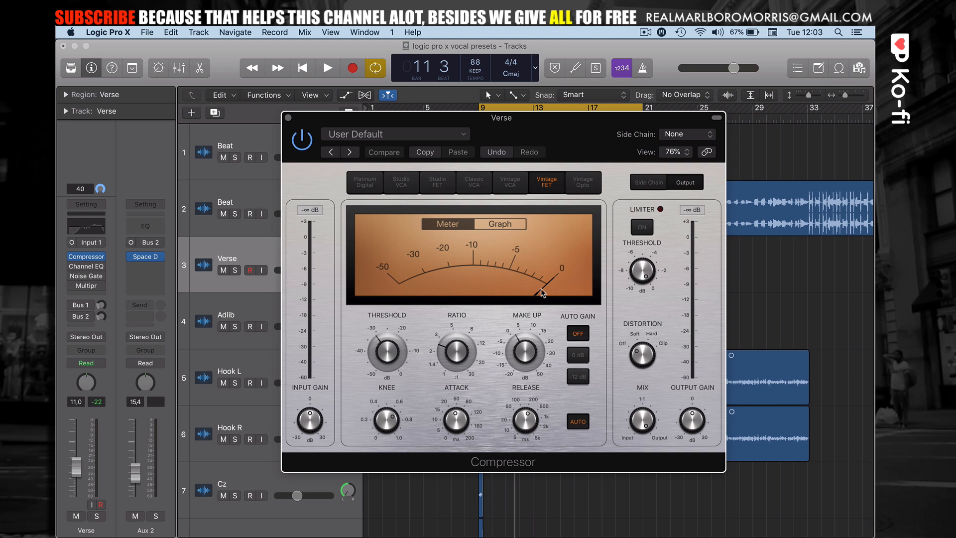
{"action": "left_click", "coordinate": [288, 117]}
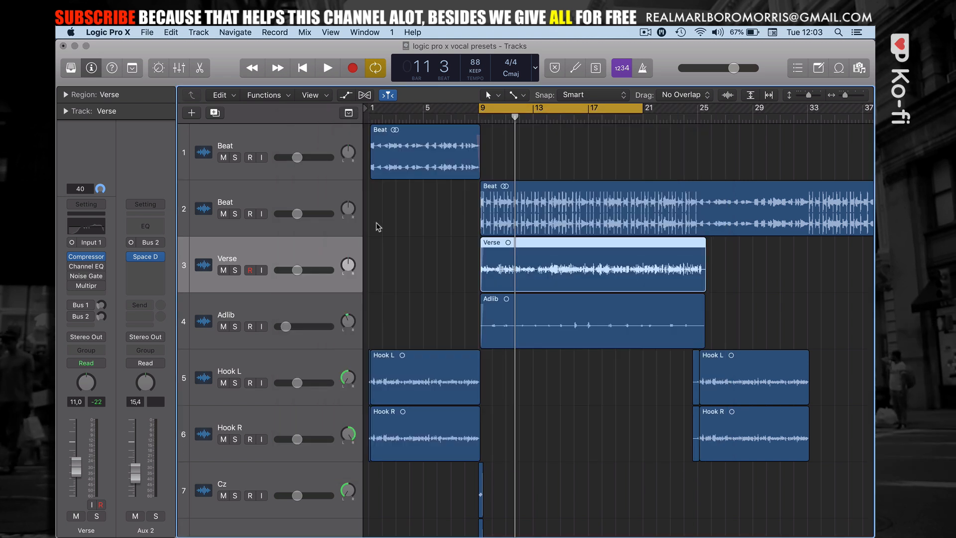
Step: Mute the Adlib track, audition the verse with the Compressor active, and recheck the Compressor window before closing it
{"action": "left_click", "coordinate": [223, 327]}
{"action": "key", "text": "space"}
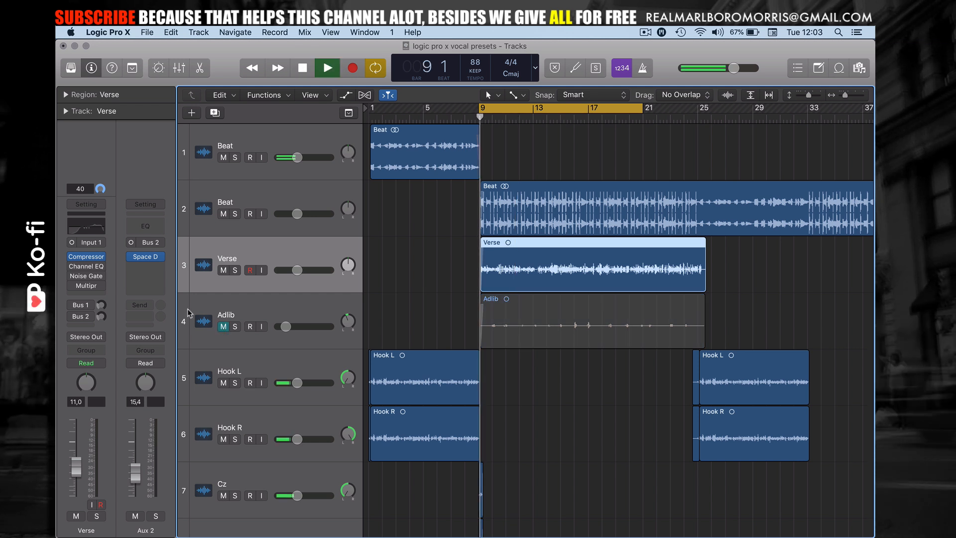
{"action": "mouse_move", "coordinate": [71, 258]}
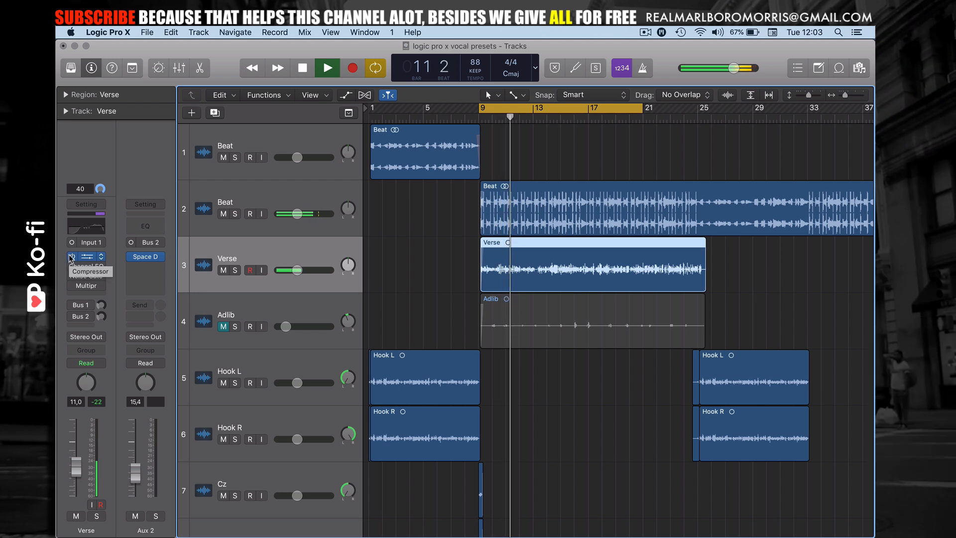
{"action": "key", "text": "space"}
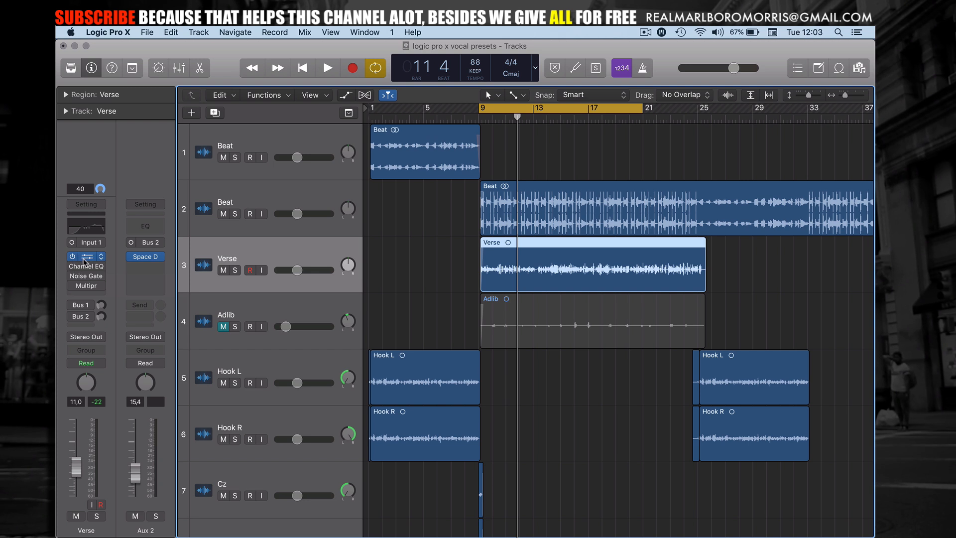
{"action": "left_click", "coordinate": [86, 258]}
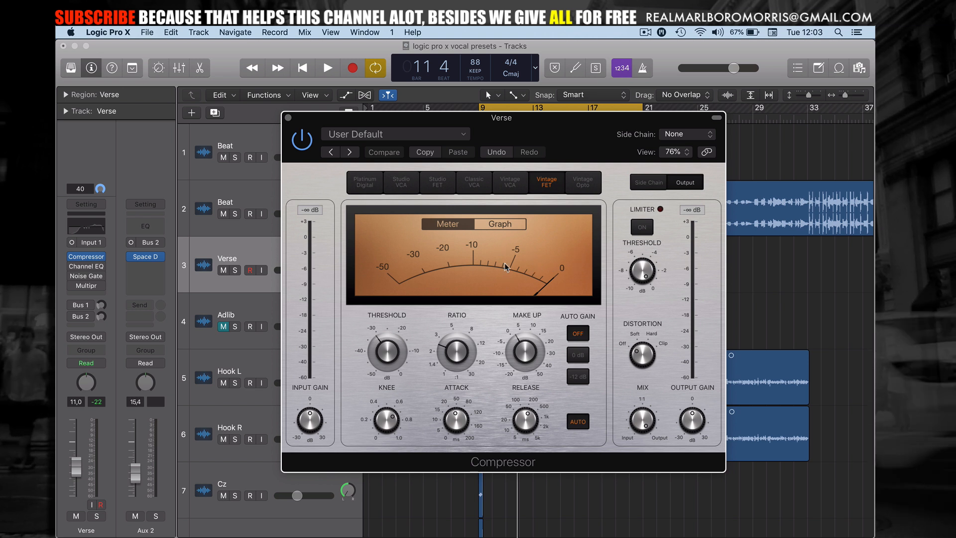
{"action": "left_click", "coordinate": [289, 116]}
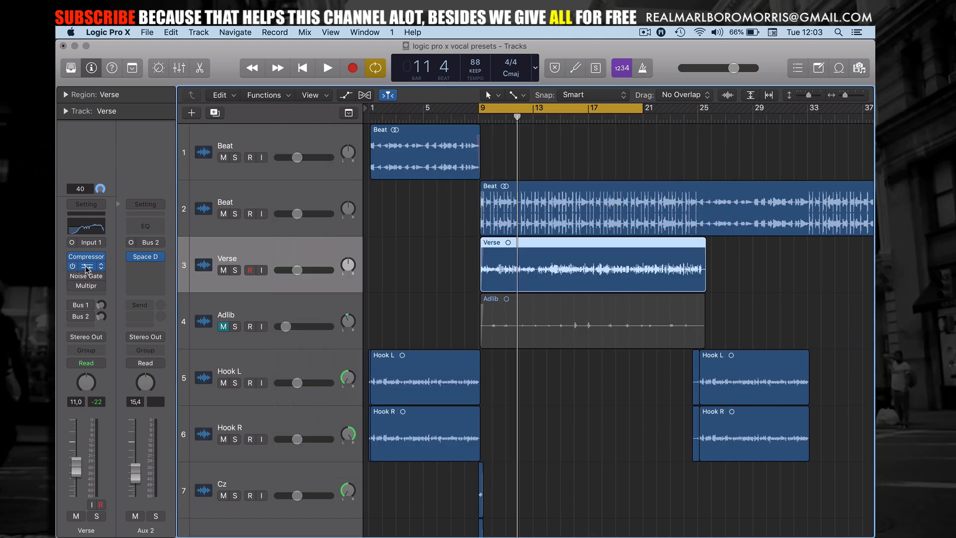
Step: Turn on the Verse track's Channel EQ and open it clear of the channel strip
{"action": "left_click", "coordinate": [80, 266]}
{"action": "left_click_drag", "start_coordinate": [371, 67], "coordinate": [450, 89]}
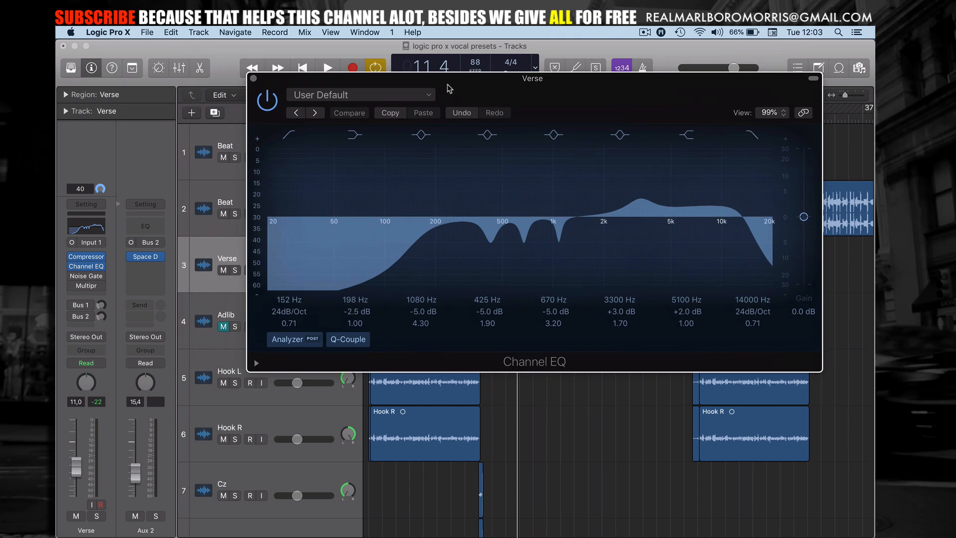
{"action": "key", "text": "b"}
{"action": "key", "text": "space"}
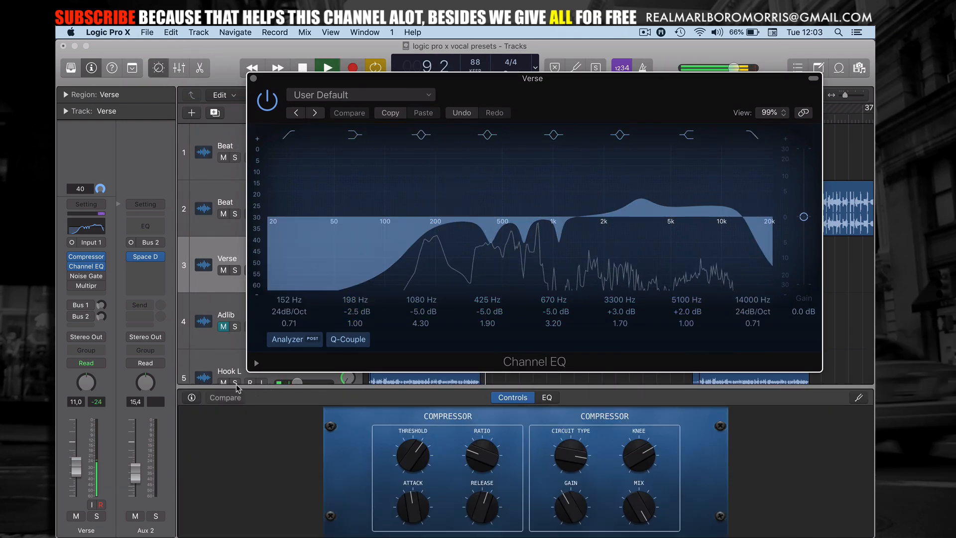
{"action": "key", "text": "b"}
{"action": "key", "text": "space"}
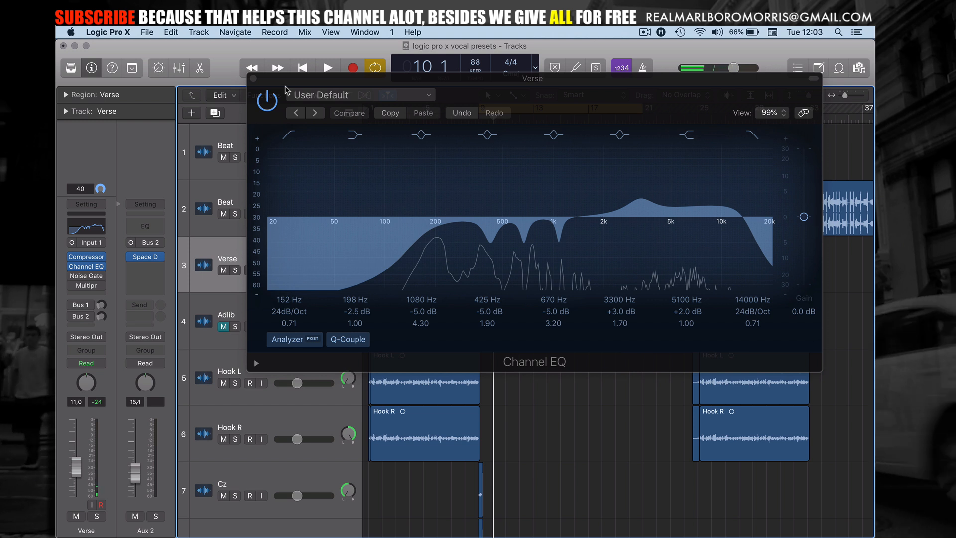
Step: Play the verse and compare it with the Channel EQ bypassed and switched back on
{"action": "key", "text": "space"}
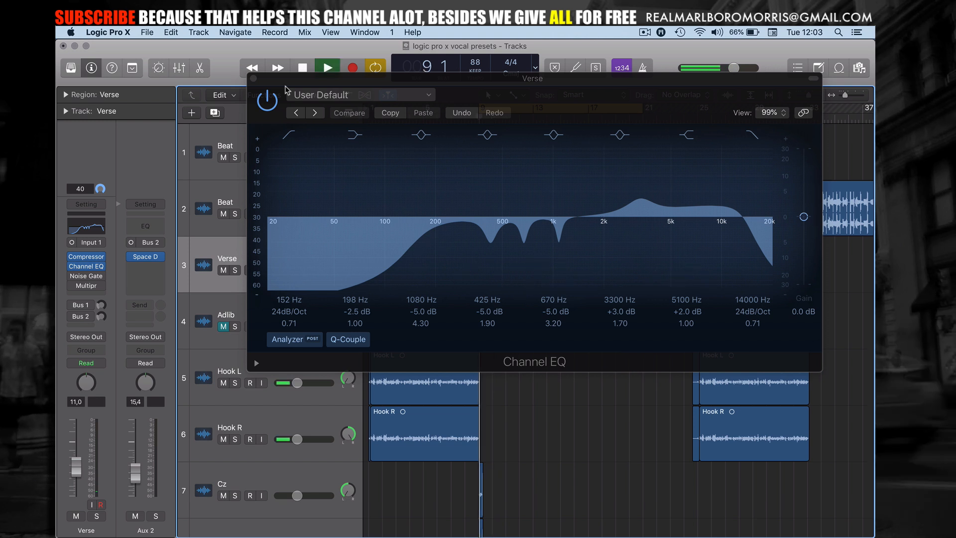
{"action": "left_click", "coordinate": [264, 102]}
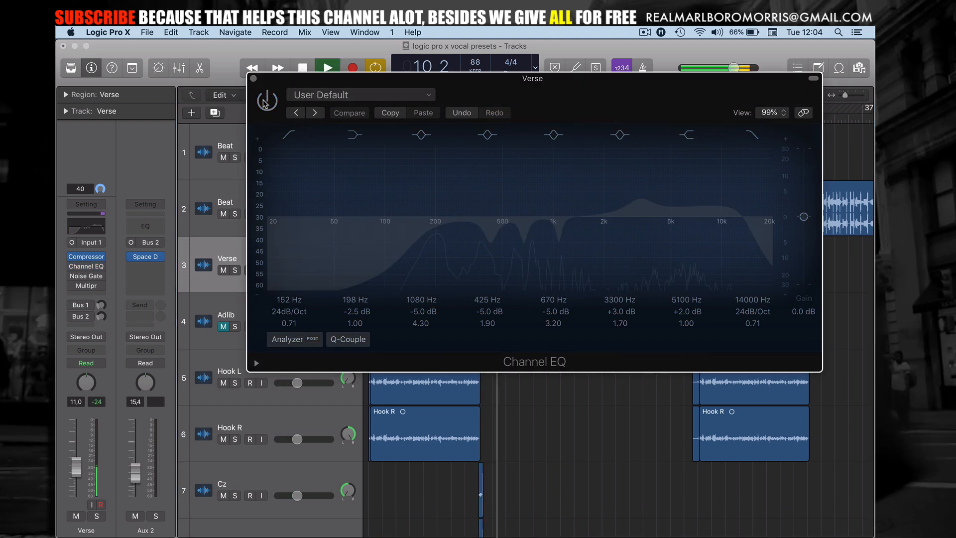
{"action": "left_click", "coordinate": [264, 102]}
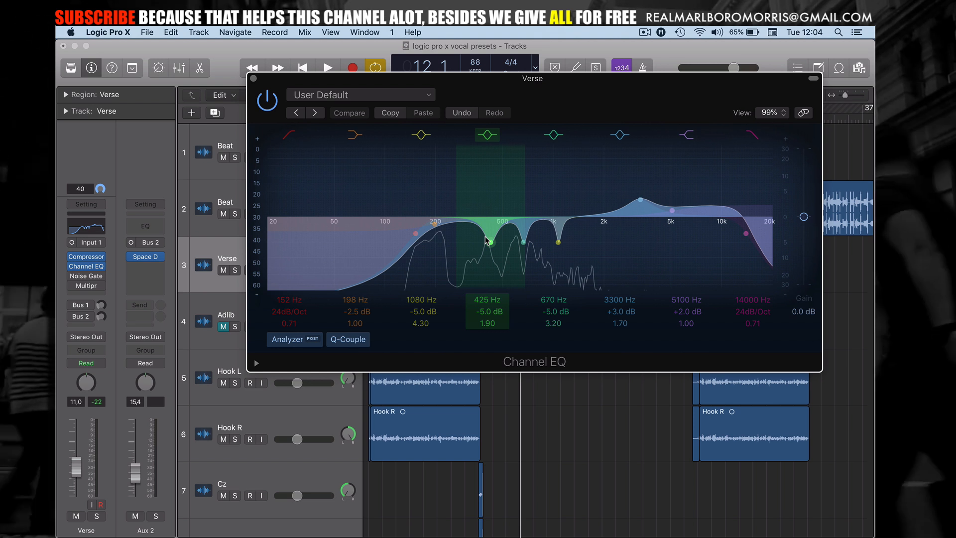
Step: During playback, boost the Channel EQ's 425 Hz band to +24 dB to hear the resonance, and return it to -5 dB
{"action": "key", "text": "space"}
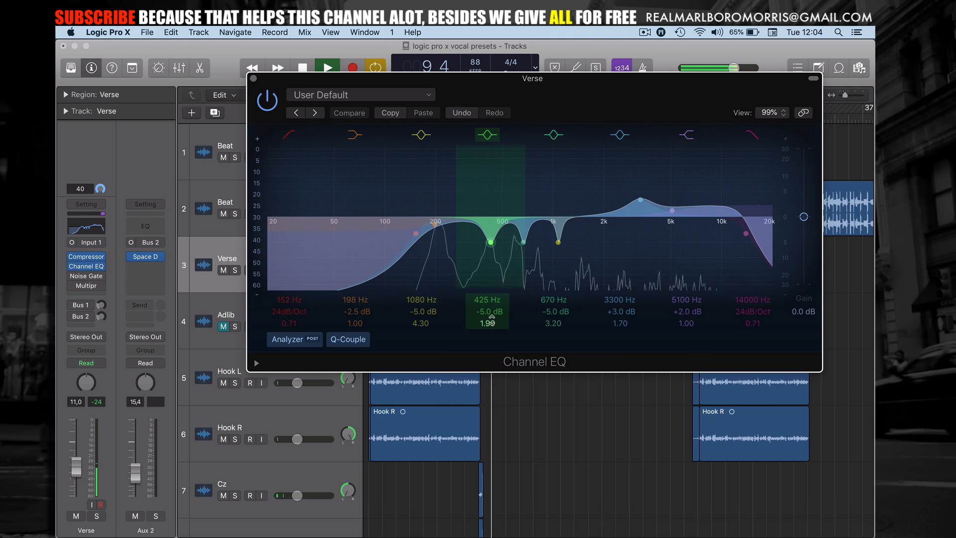
{"action": "left_click_drag", "start_coordinate": [487, 311], "coordinate": [487, 279]}
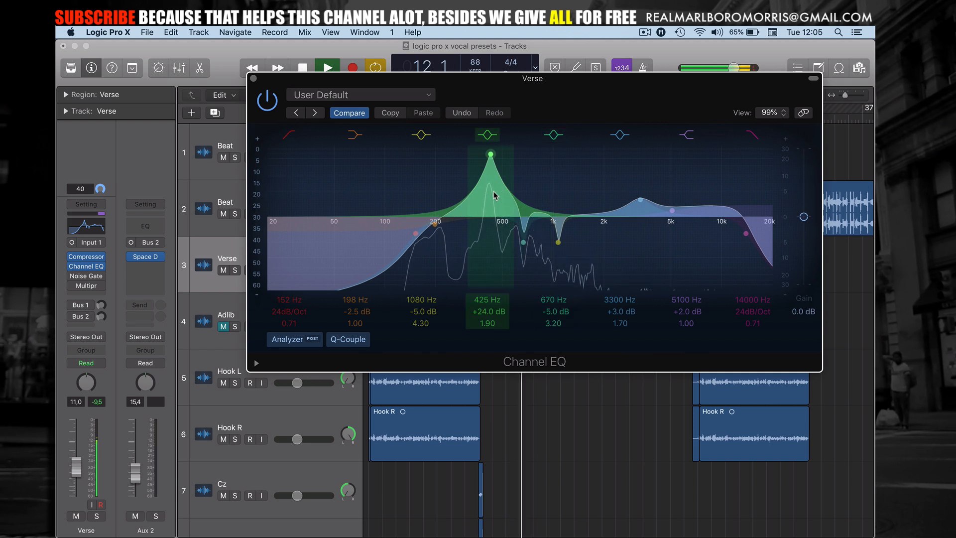
{"action": "left_click_drag", "start_coordinate": [483, 311], "coordinate": [483, 354]}
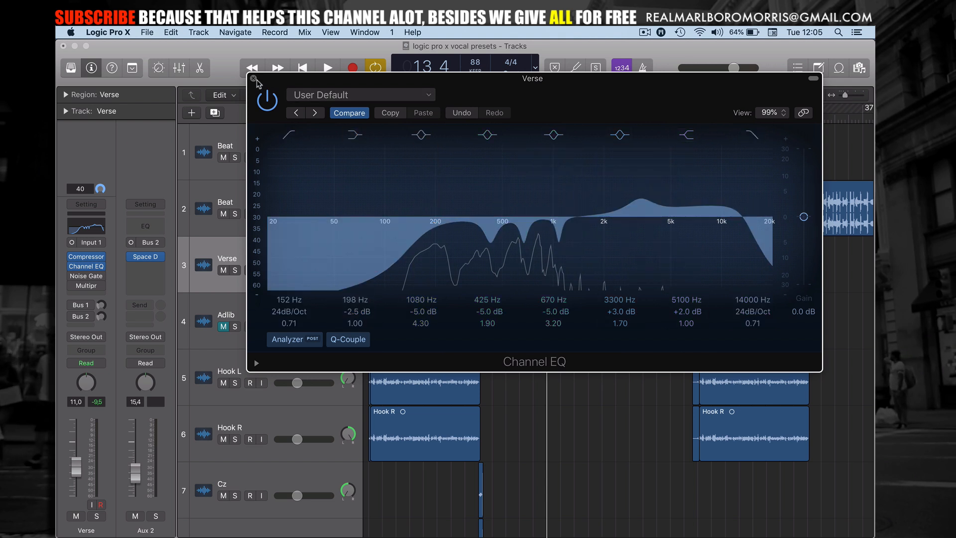
Step: Close the Channel EQ, recheck the Verse track's Compressor and Channel EQ one after the other, and close both
{"action": "left_click", "coordinate": [253, 78]}
{"action": "left_click", "coordinate": [85, 257]}
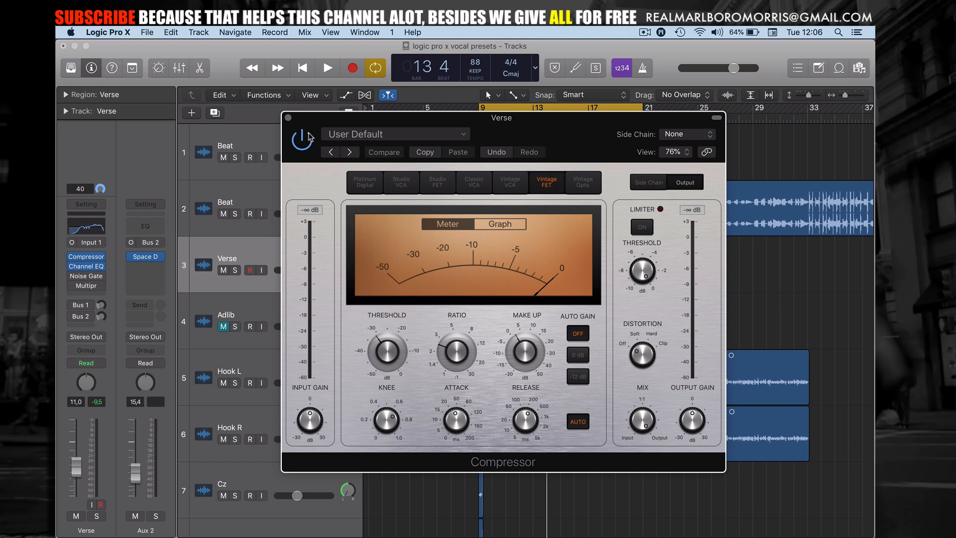
{"action": "left_click", "coordinate": [288, 118]}
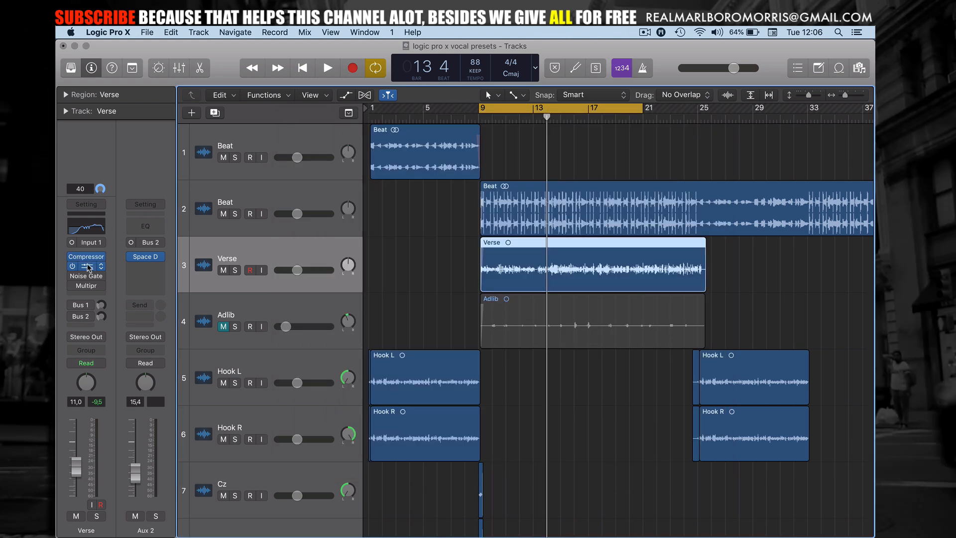
{"action": "left_click", "coordinate": [85, 225]}
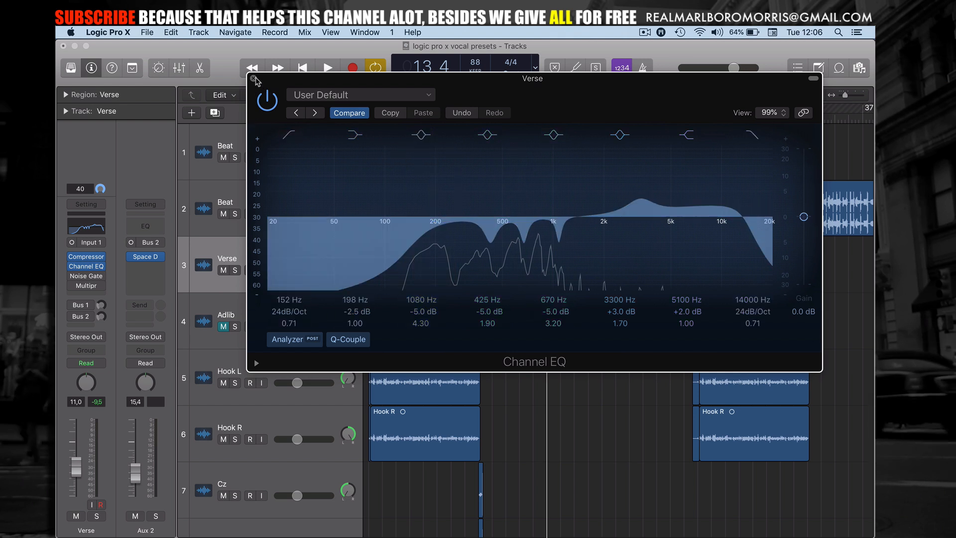
{"action": "left_click", "coordinate": [253, 79]}
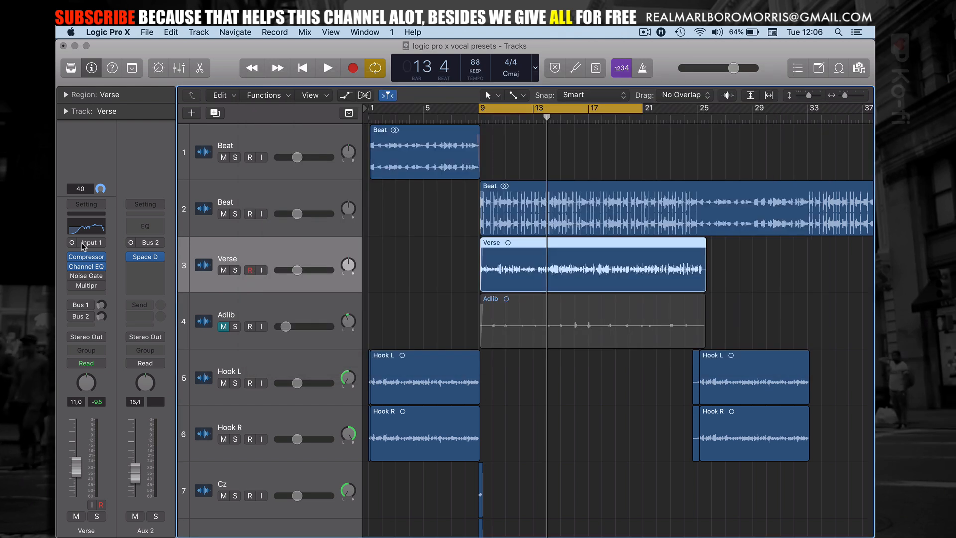
Step: Turn on the Verse track's Noise Gate, open it clear of the channel strip, and audition the verse through it
{"action": "left_click", "coordinate": [86, 275]}
{"action": "left_click_drag", "start_coordinate": [401, 65], "coordinate": [507, 165]}
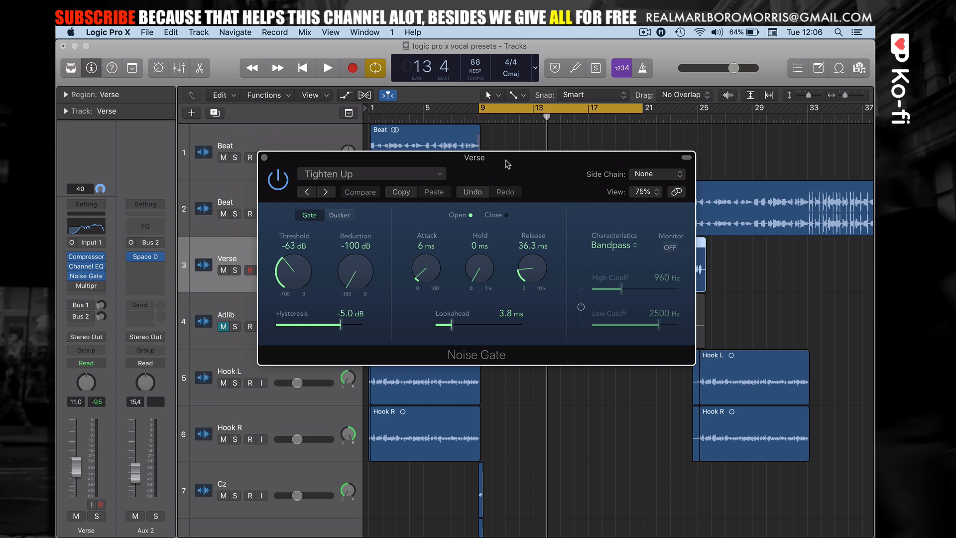
{"action": "key", "text": "space"}
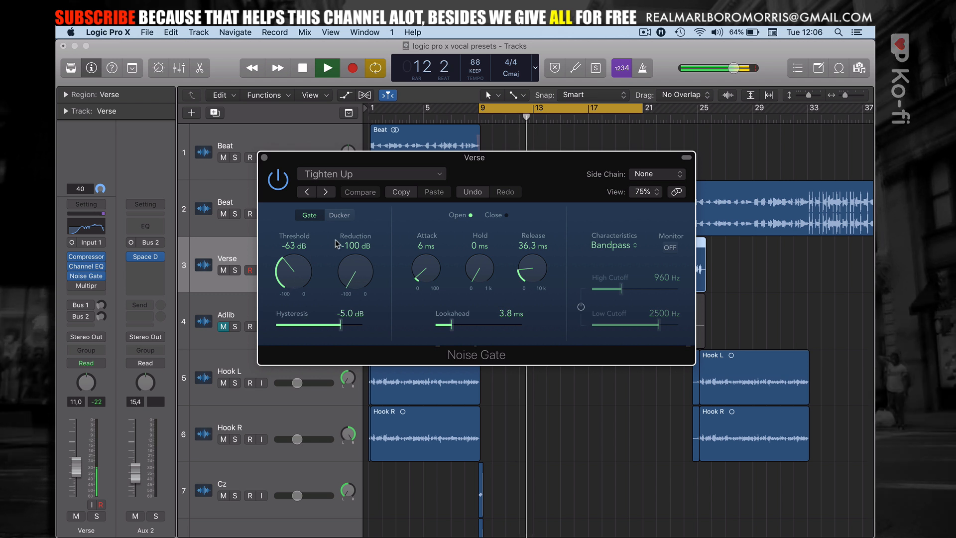
{"action": "key", "text": "space"}
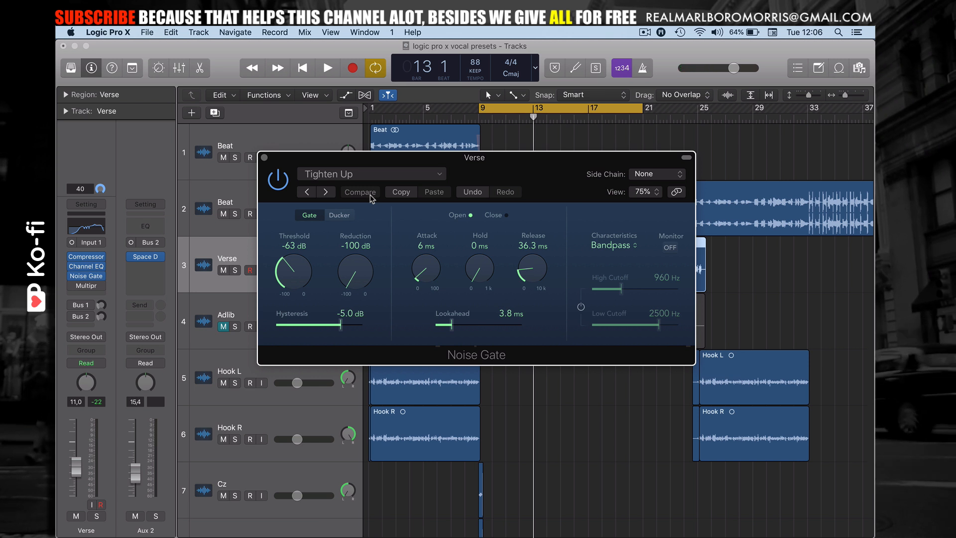
Step: Look through the Noise Gate's presets without loading another one, and close the plug-in
{"action": "left_click_drag", "start_coordinate": [452, 165], "coordinate": [468, 146]}
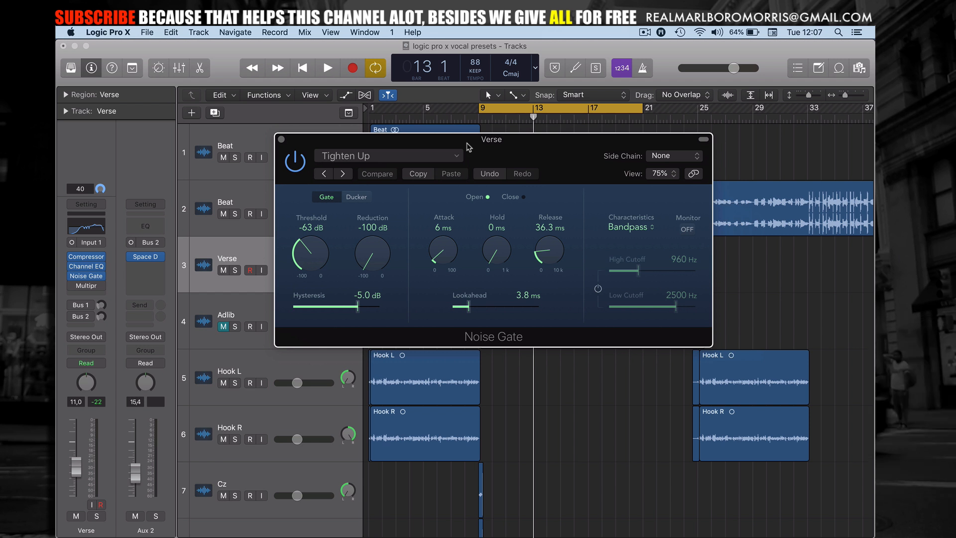
{"action": "left_click", "coordinate": [336, 155]}
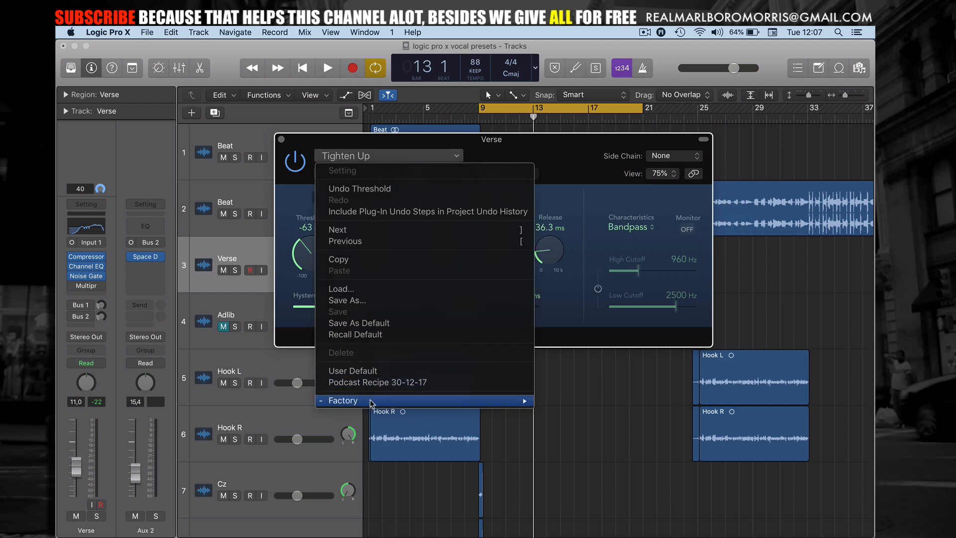
{"action": "left_click", "coordinate": [399, 143]}
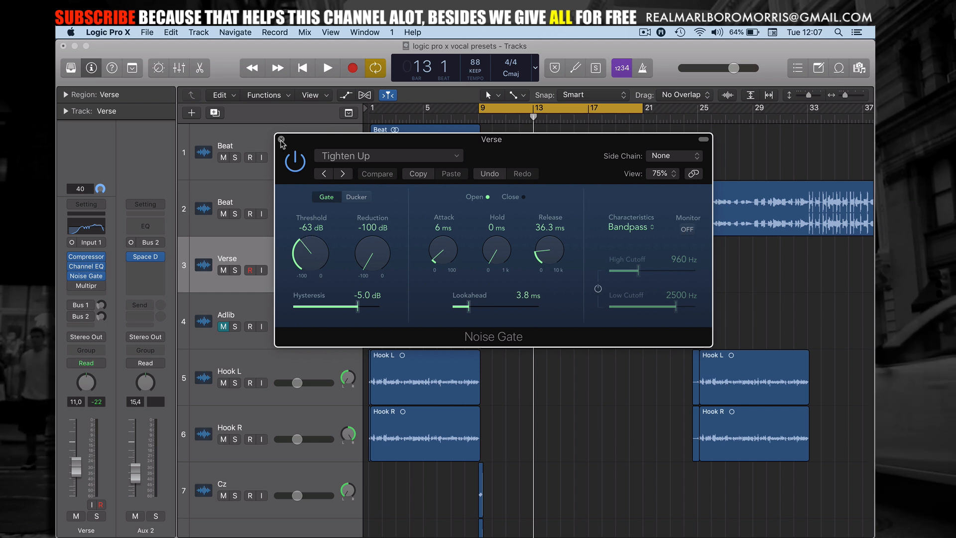
{"action": "left_click", "coordinate": [281, 140]}
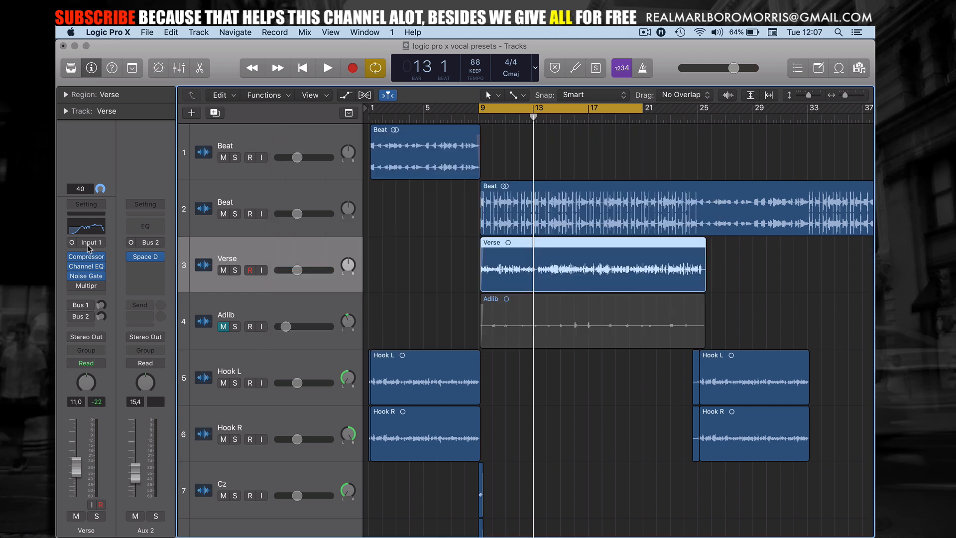
Step: Open the Verse track's Multipressor, switch it on during playback to compare the vocal with and without it, and stop playback
{"action": "left_click", "coordinate": [84, 288]}
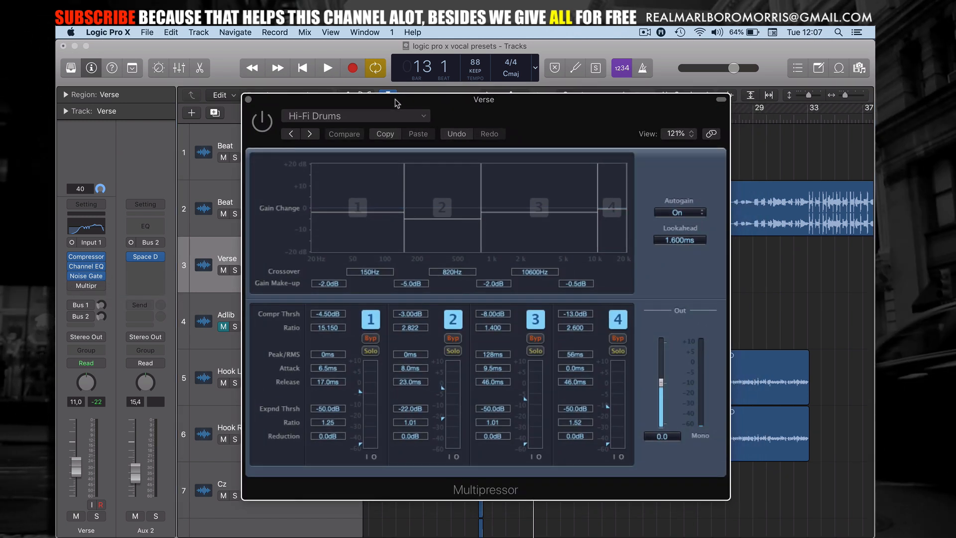
{"action": "key", "text": "space"}
{"action": "left_click_drag", "start_coordinate": [397, 103], "coordinate": [394, 82]}
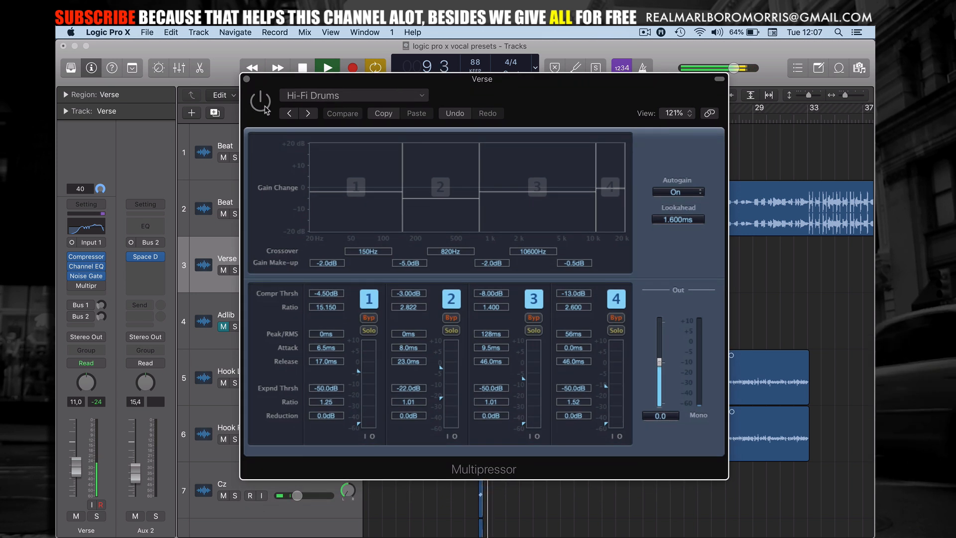
{"action": "left_click", "coordinate": [260, 102]}
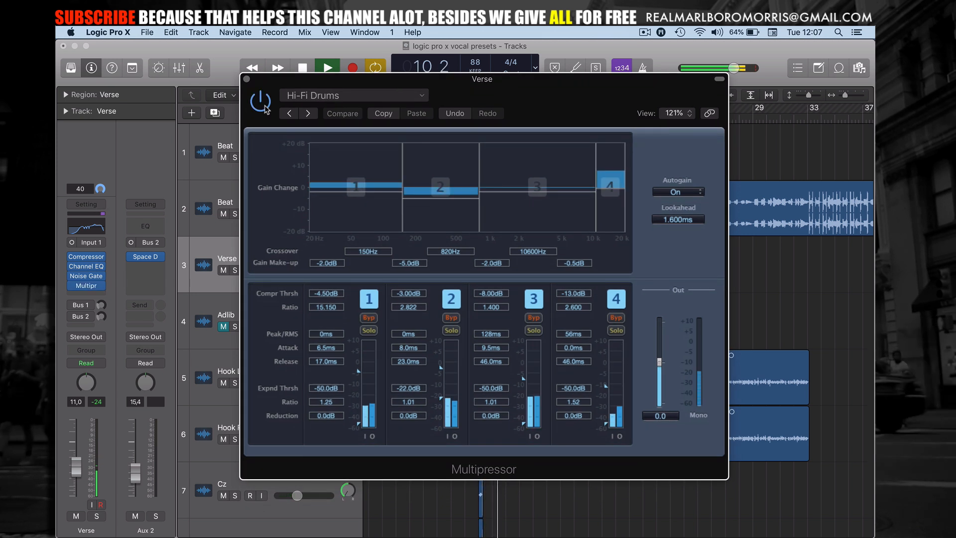
{"action": "left_click", "coordinate": [260, 102]}
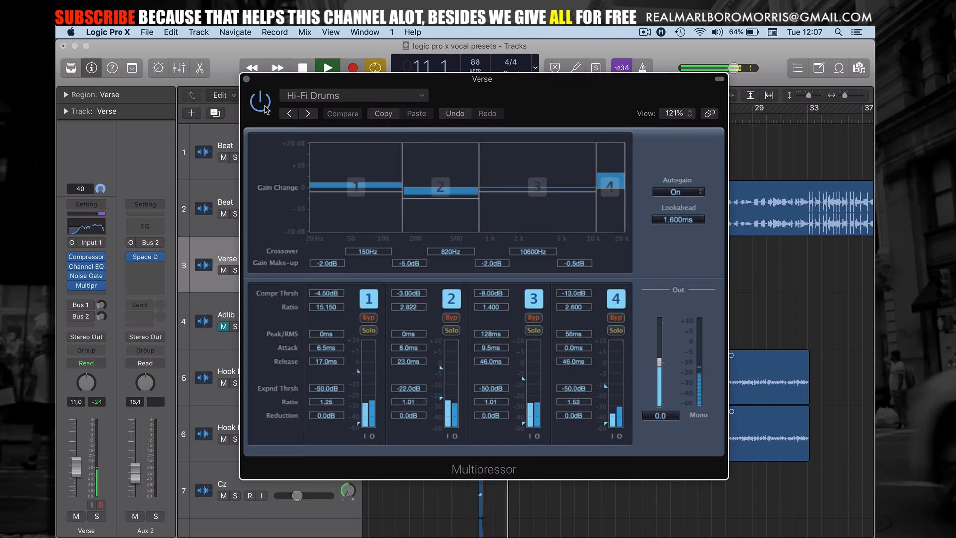
{"action": "left_click", "coordinate": [261, 103]}
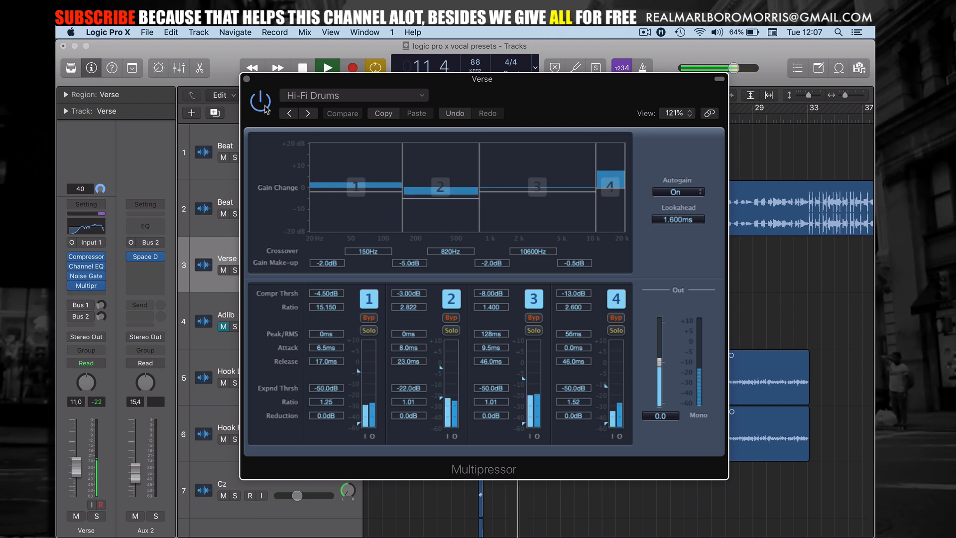
{"action": "key", "text": "space"}
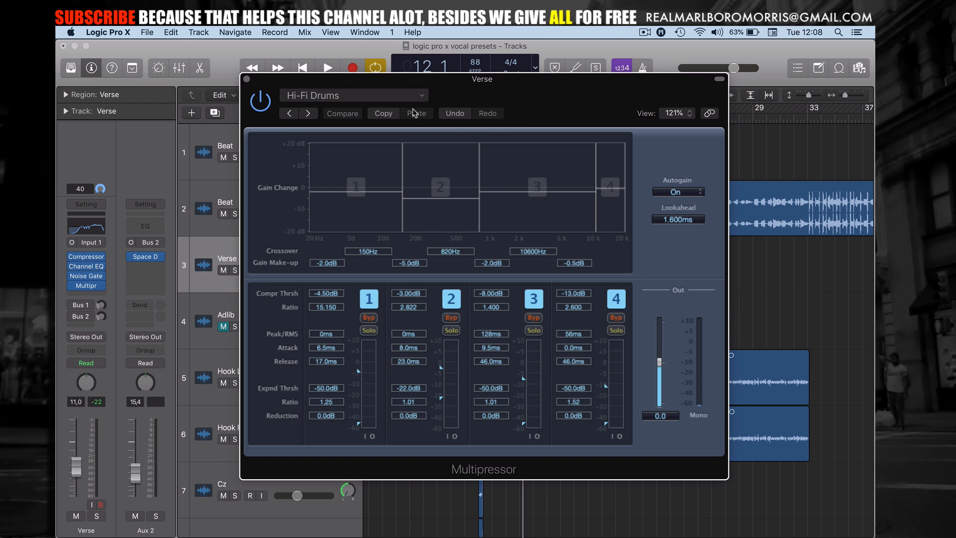
Step: Audition the verse through the Multipressor again, recheck its band settings, and close the plug-in
{"action": "key", "text": "space"}
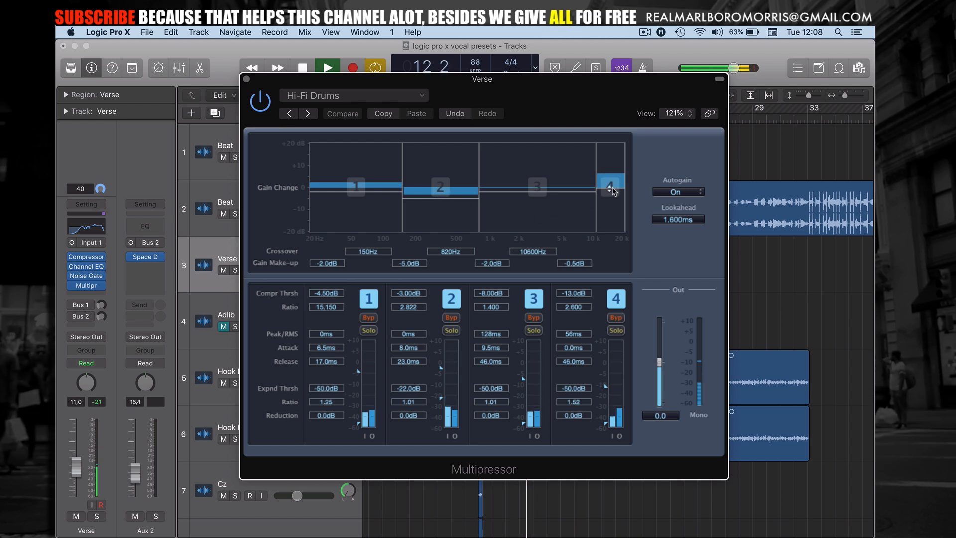
{"action": "key", "text": "space"}
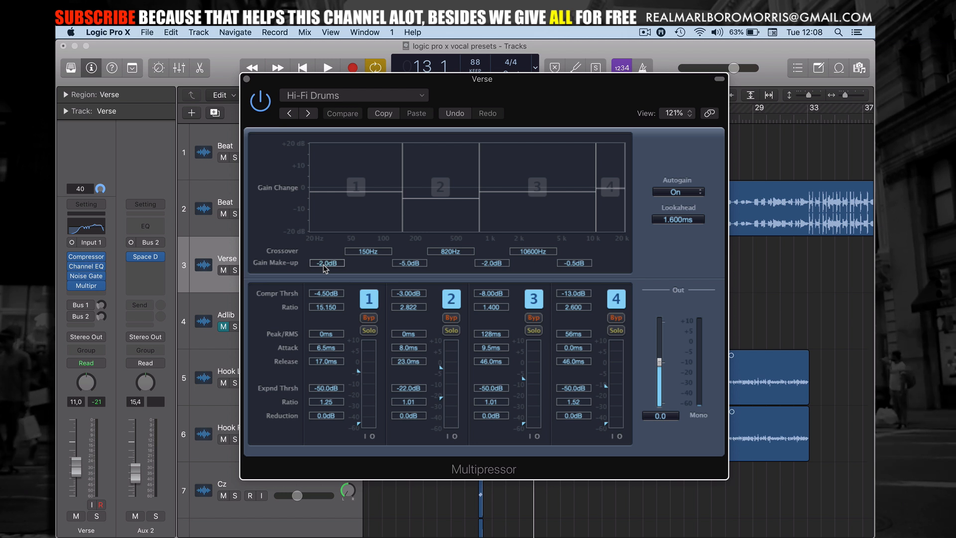
{"action": "left_click", "coordinate": [247, 79]}
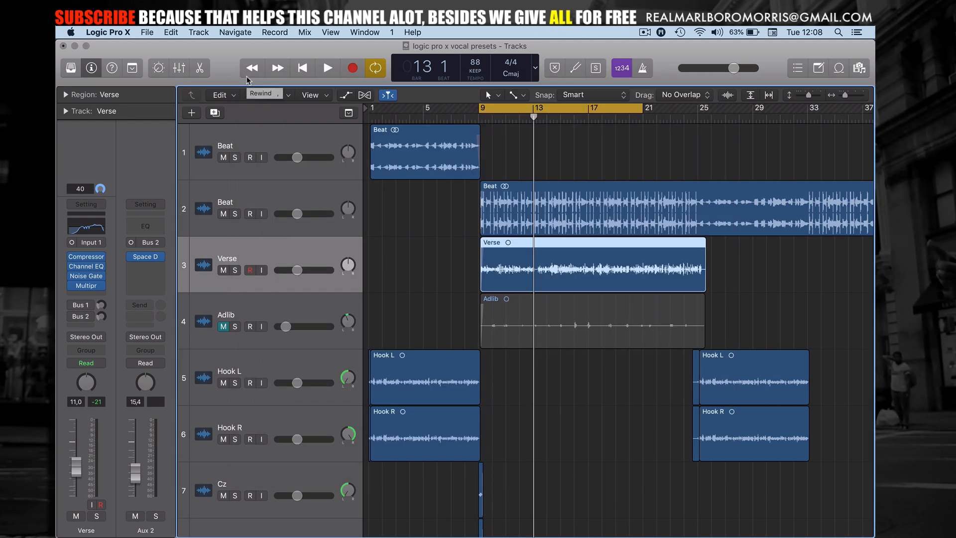
{"action": "left_click", "coordinate": [86, 286]}
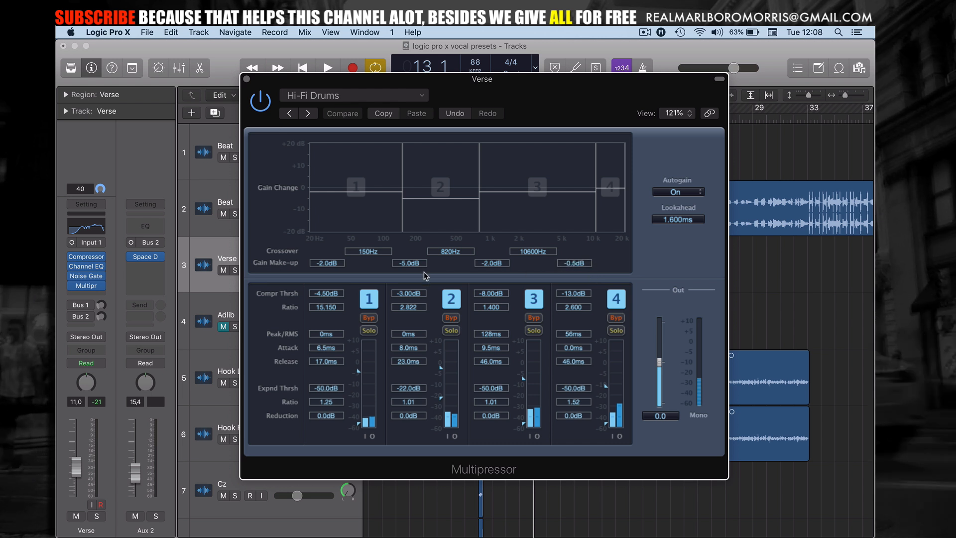
{"action": "left_click", "coordinate": [246, 80]}
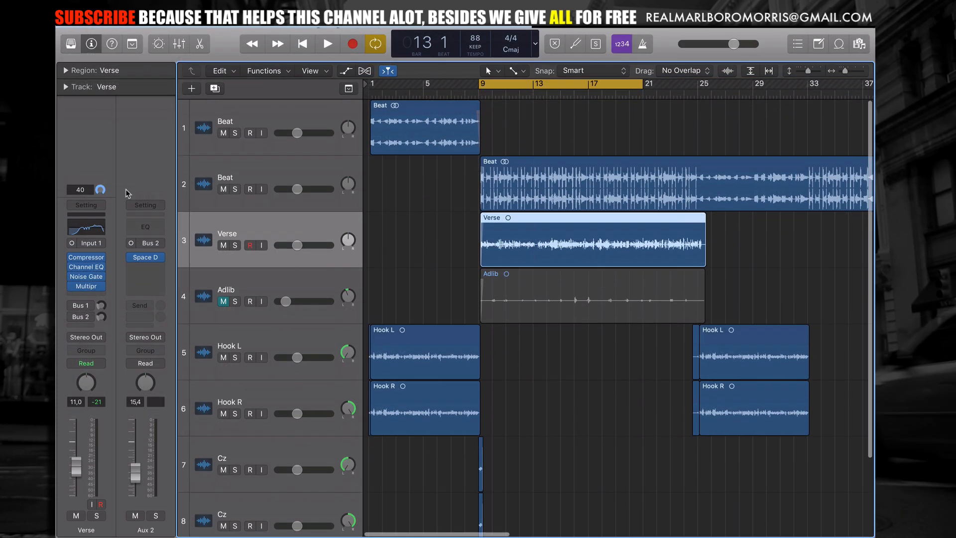
Step: Check the aux channels fed by the Verse track's Bus 1 and Bus 2 sends, and inspect the Tape Delay's note options without changing them
{"action": "left_click", "coordinate": [84, 304]}
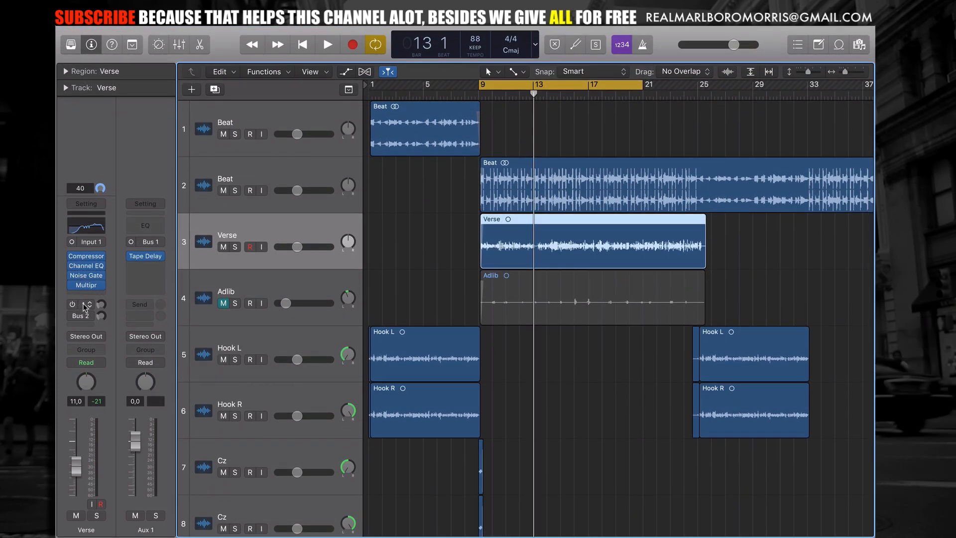
{"action": "left_click", "coordinate": [83, 318]}
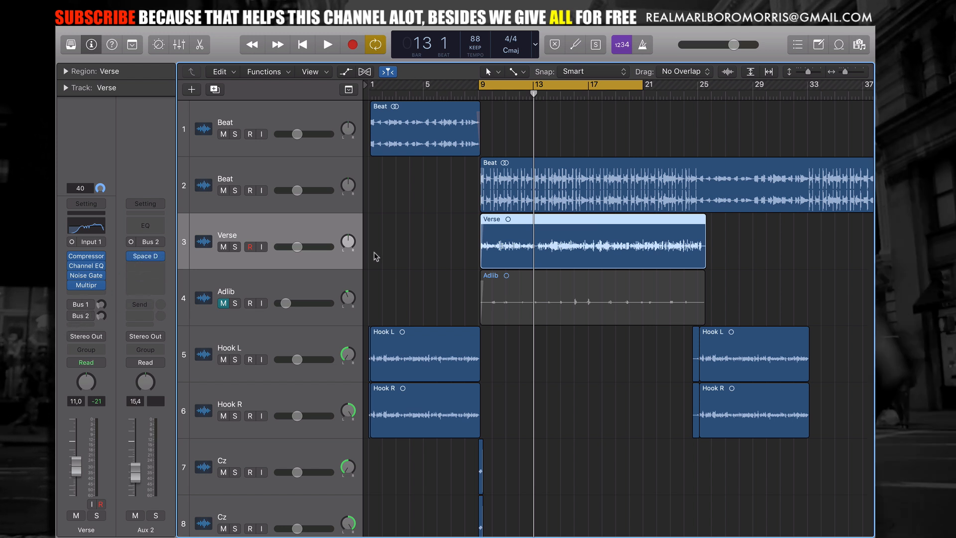
{"action": "left_click", "coordinate": [77, 305]}
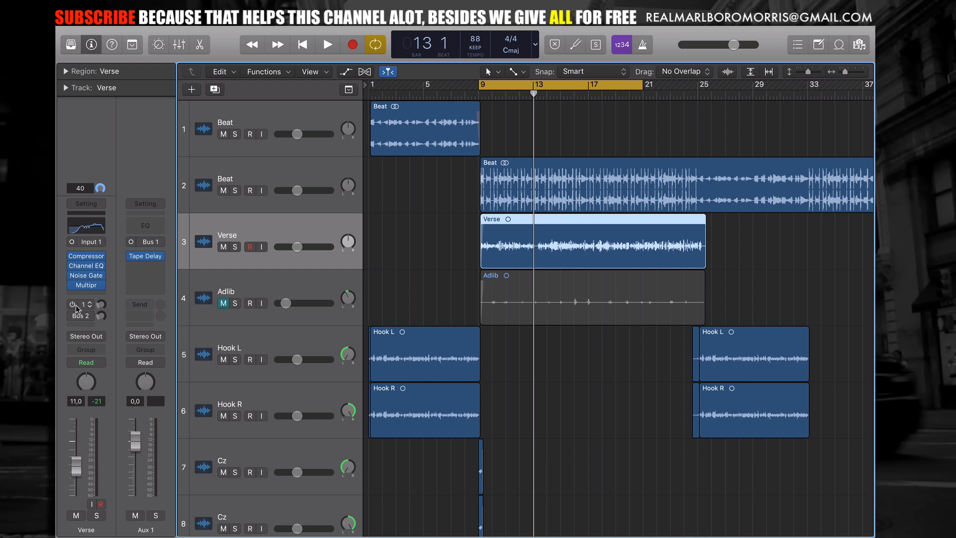
{"action": "left_click", "coordinate": [145, 256]}
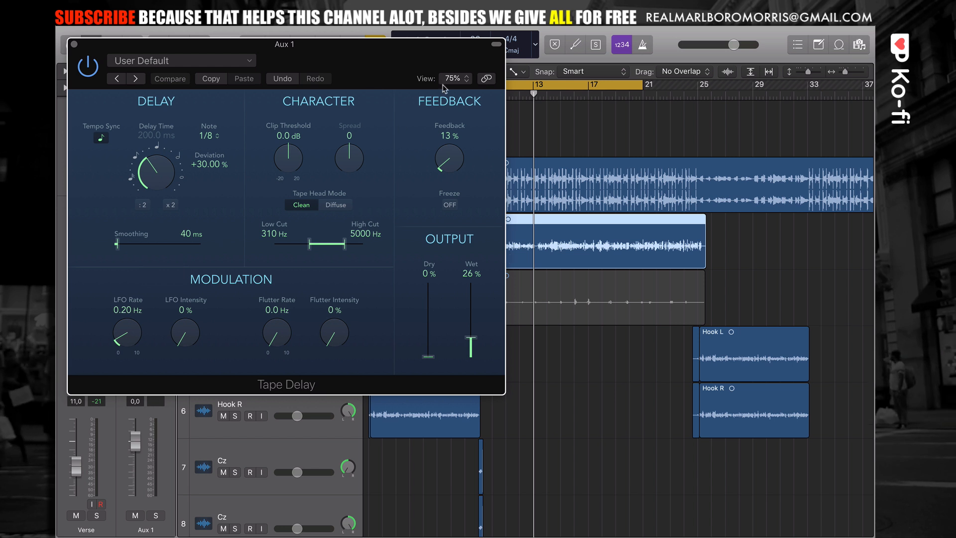
{"action": "left_click_drag", "start_coordinate": [367, 46], "coordinate": [524, 57]}
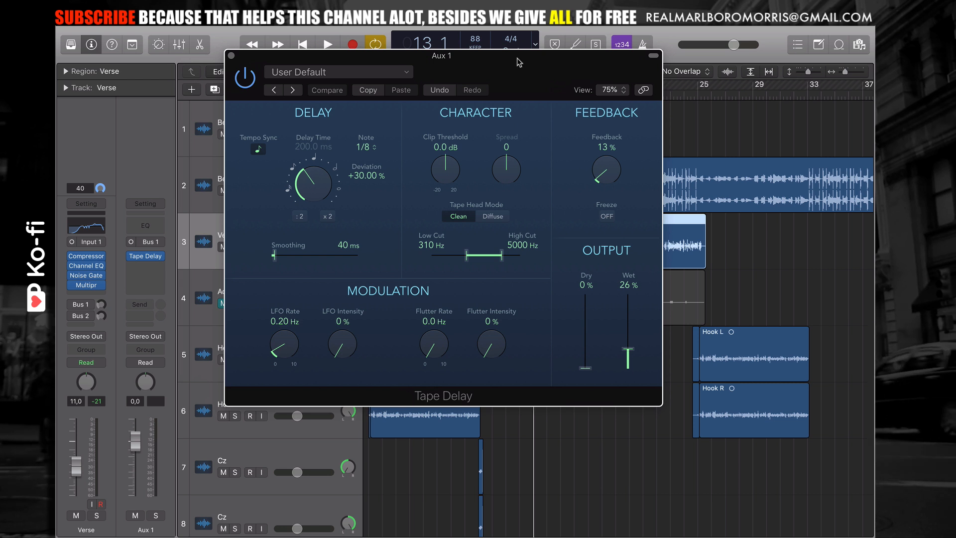
{"action": "left_click", "coordinate": [365, 148]}
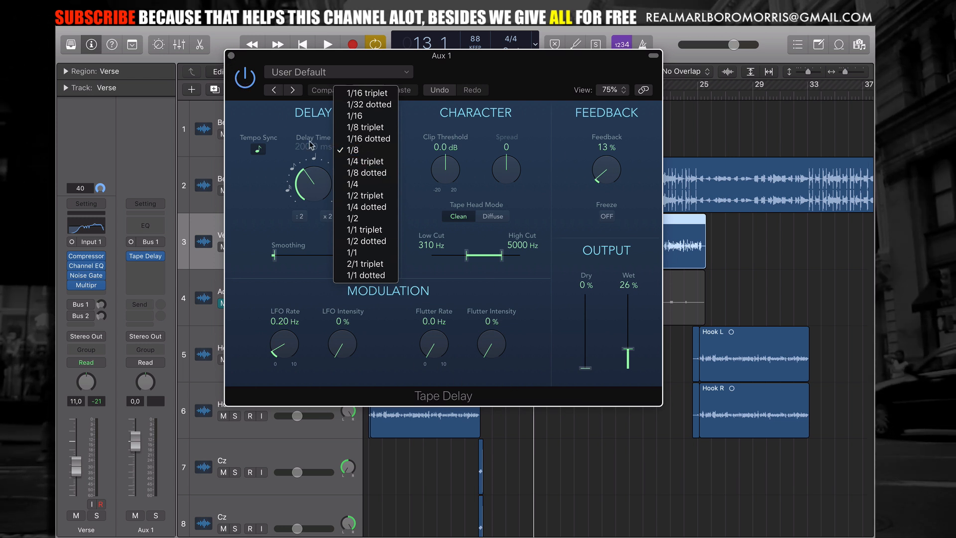
{"action": "left_click", "coordinate": [232, 56]}
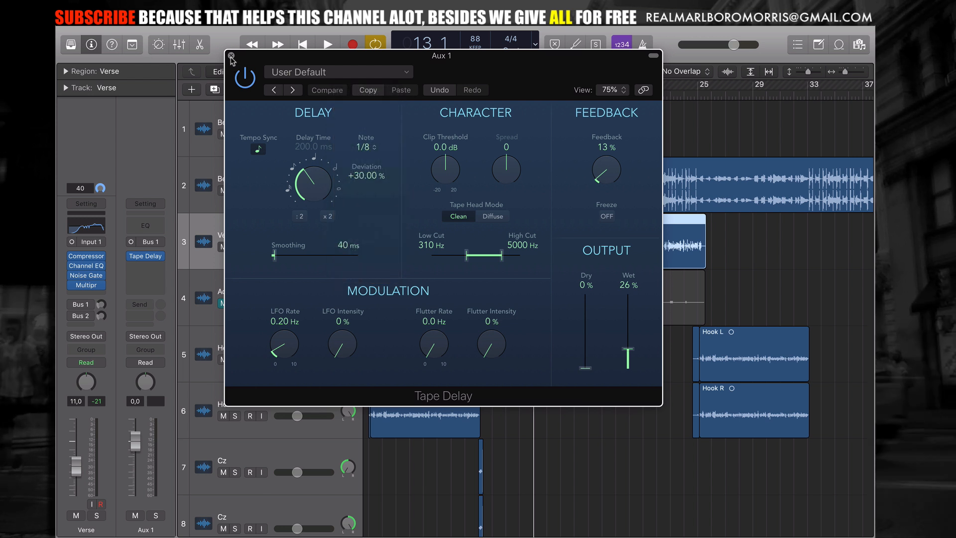
{"action": "left_click", "coordinate": [231, 55]}
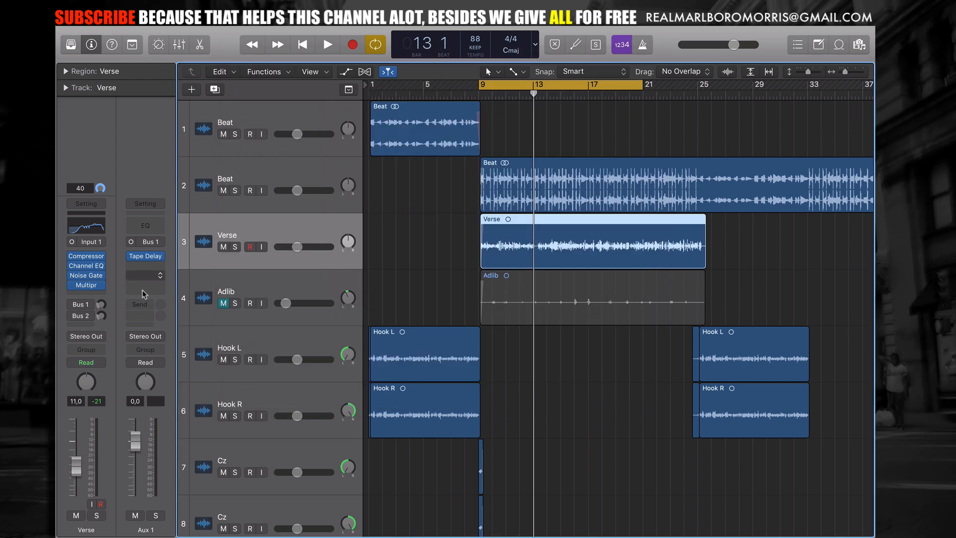
Step: Turn on the Verse track's Bus 1 send, recheck the Tape Delay on Aux 1, and close it
{"action": "left_click", "coordinate": [72, 304]}
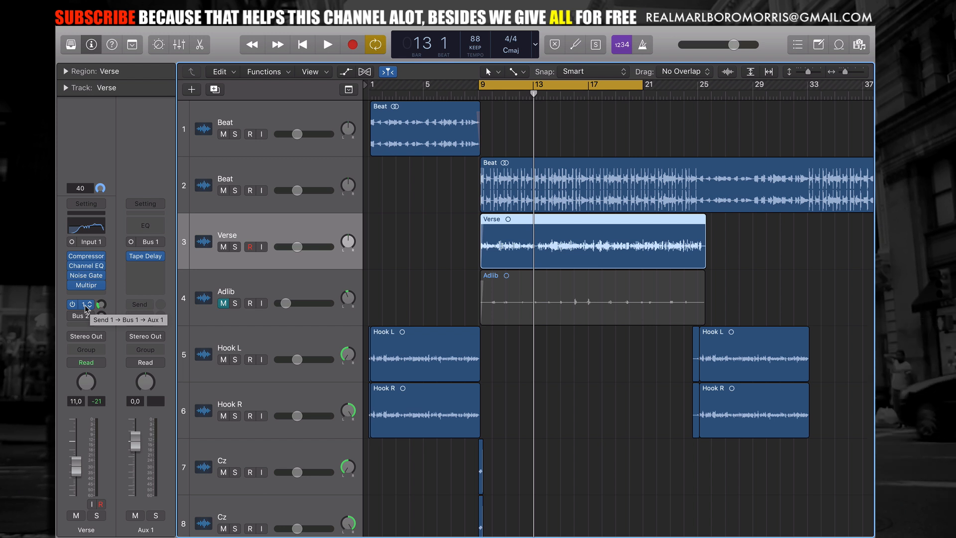
{"action": "left_click", "coordinate": [145, 256]}
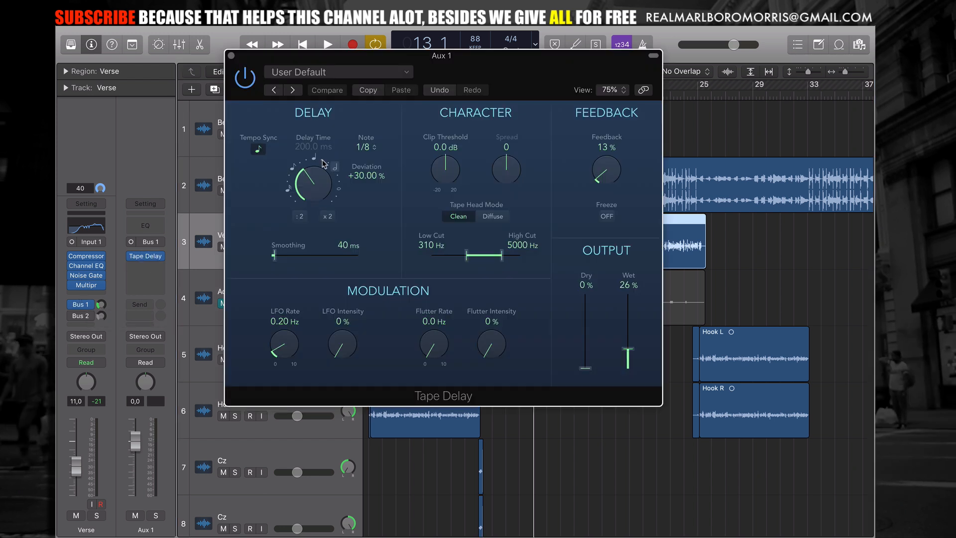
{"action": "left_click", "coordinate": [231, 56]}
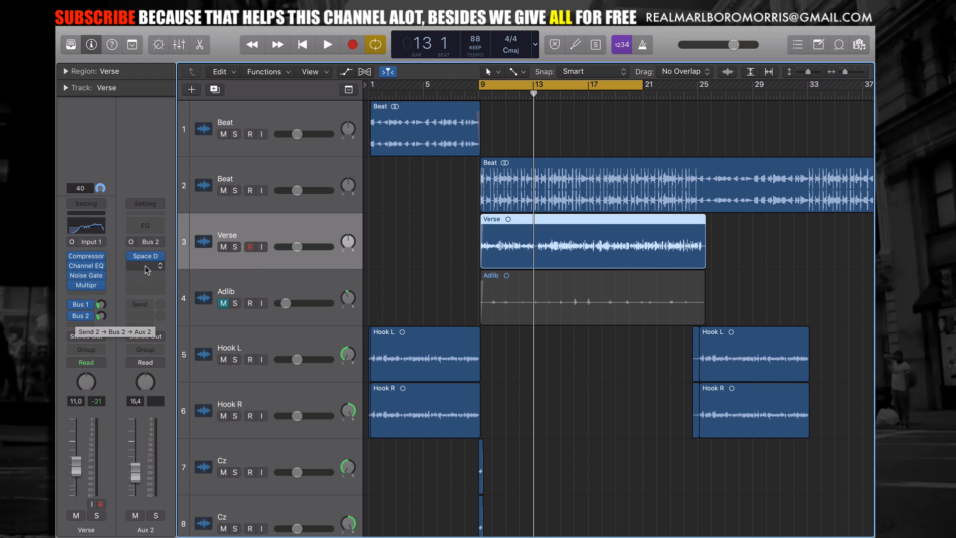
Step: With the Bus 2 send on, inspect the Space Designer on Aux 2, close it, and audition the verse through both sends
{"action": "left_click", "coordinate": [146, 257]}
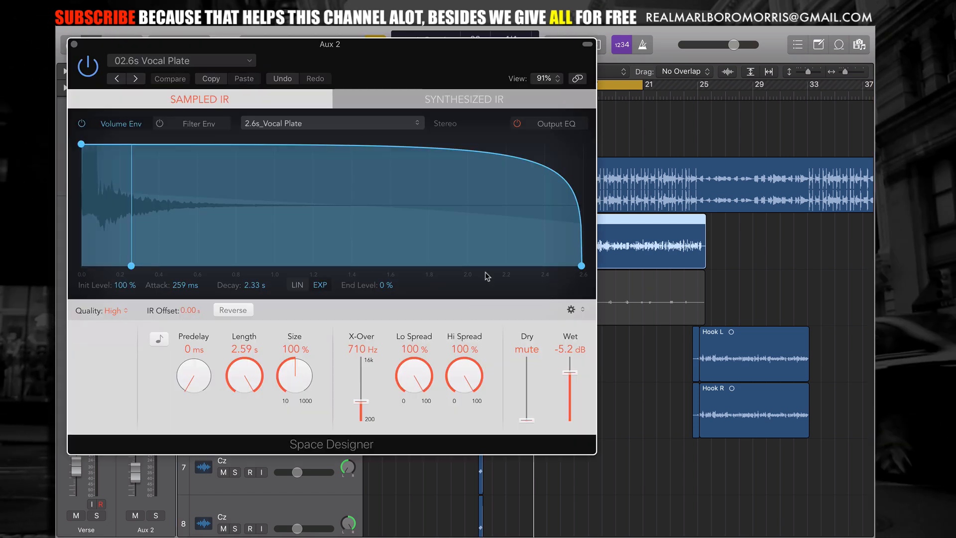
{"action": "left_click_drag", "start_coordinate": [453, 64], "coordinate": [592, 104]}
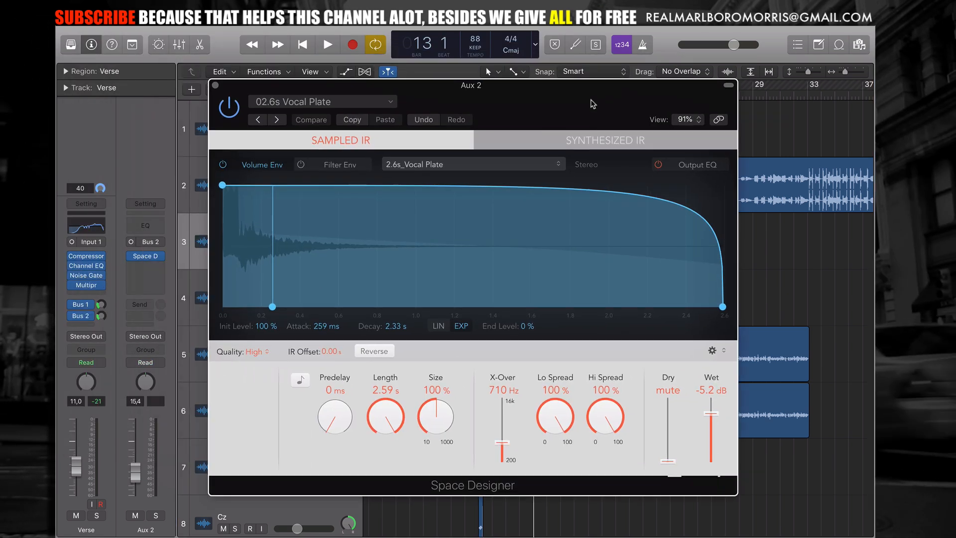
{"action": "left_click", "coordinate": [214, 86]}
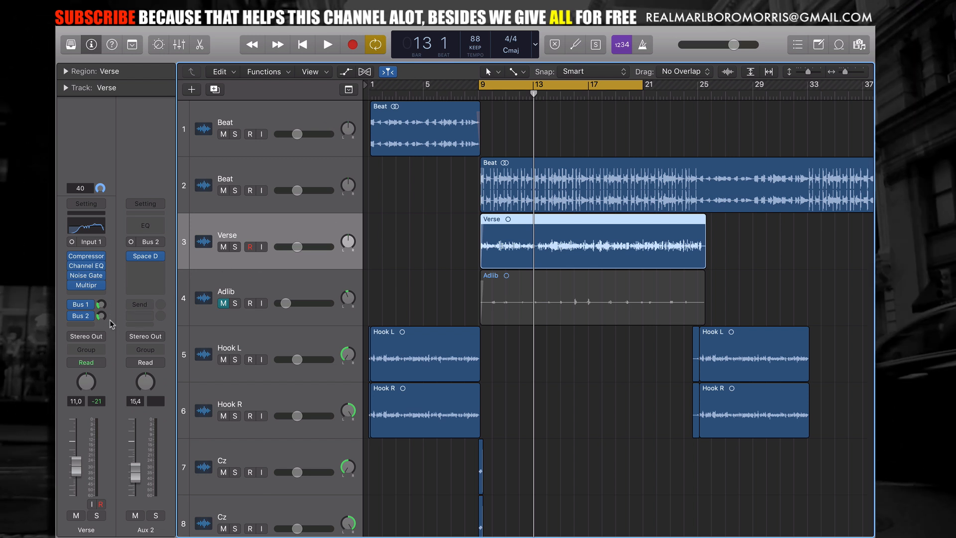
{"action": "key", "text": "space"}
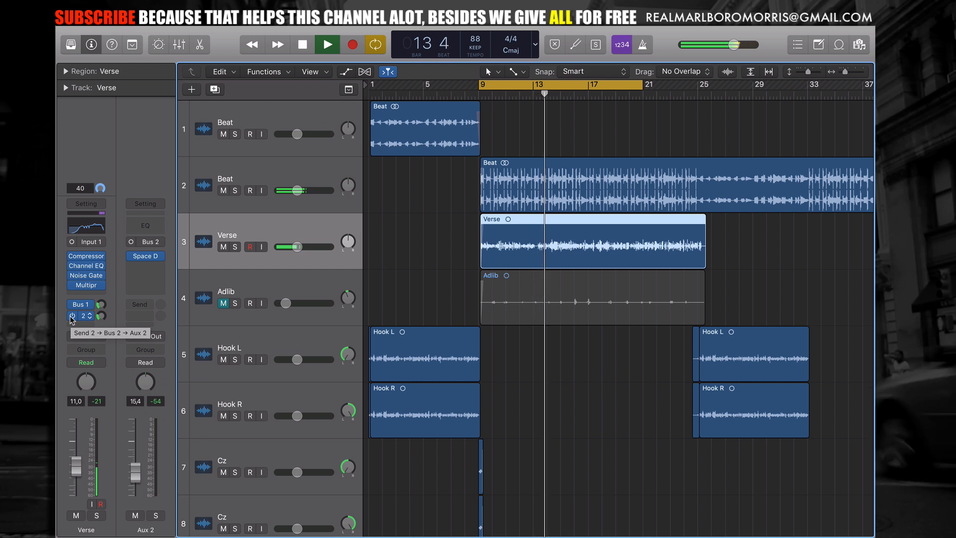
{"action": "key", "text": "space"}
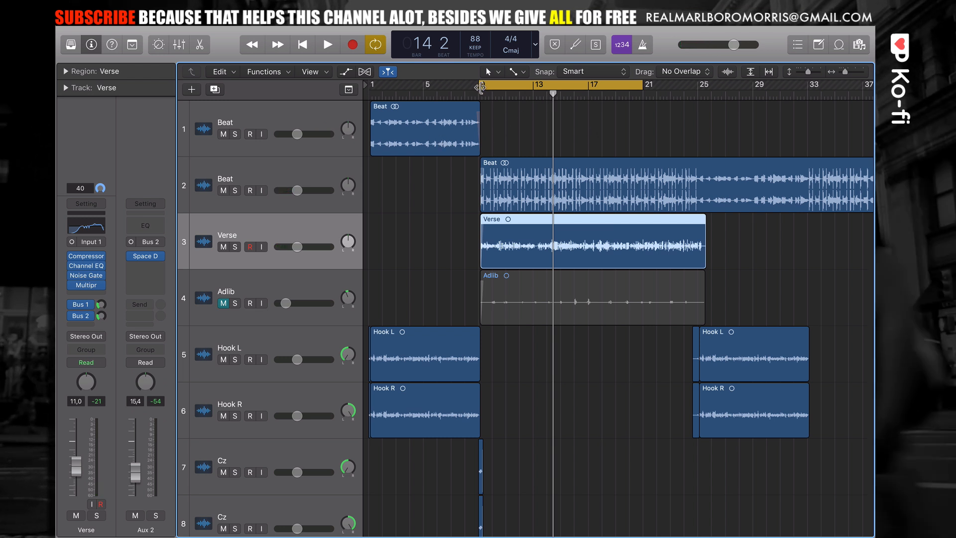
Step: Extend the cycle range to span bars 1 to 33 and play the song from the beginning
{"action": "left_click_drag", "start_coordinate": [481, 86], "coordinate": [372, 86]}
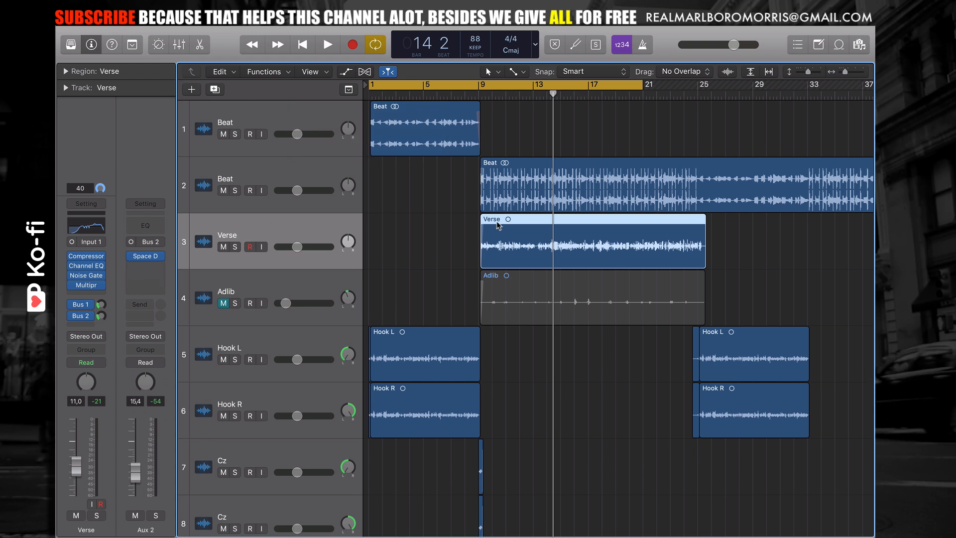
{"action": "left_click_drag", "start_coordinate": [644, 83], "coordinate": [799, 85]}
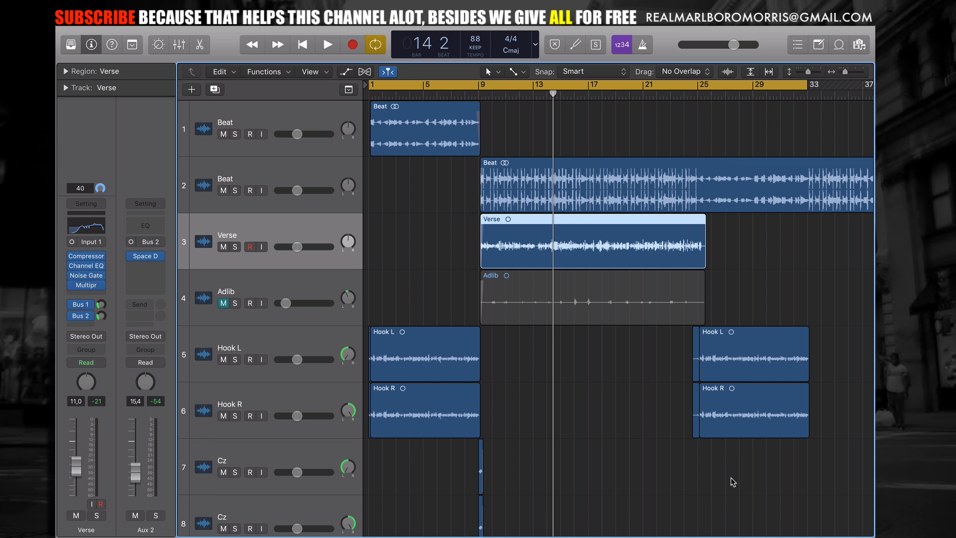
{"action": "key", "text": "Return"}
{"action": "key", "text": "space"}
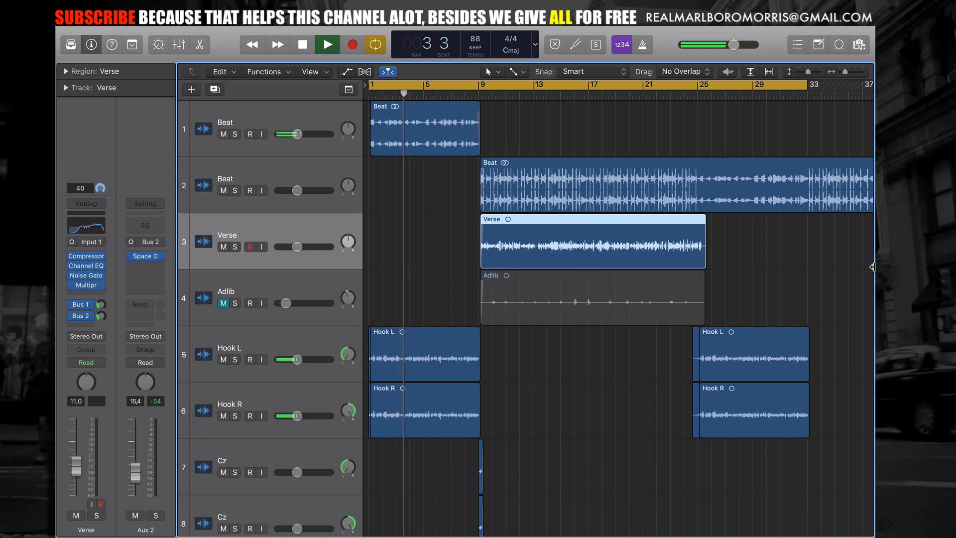
Step: Open the project Note Pad during playback, read through the lyrics, and place the text cursor after "weed on"
{"action": "left_click", "coordinate": [818, 45]}
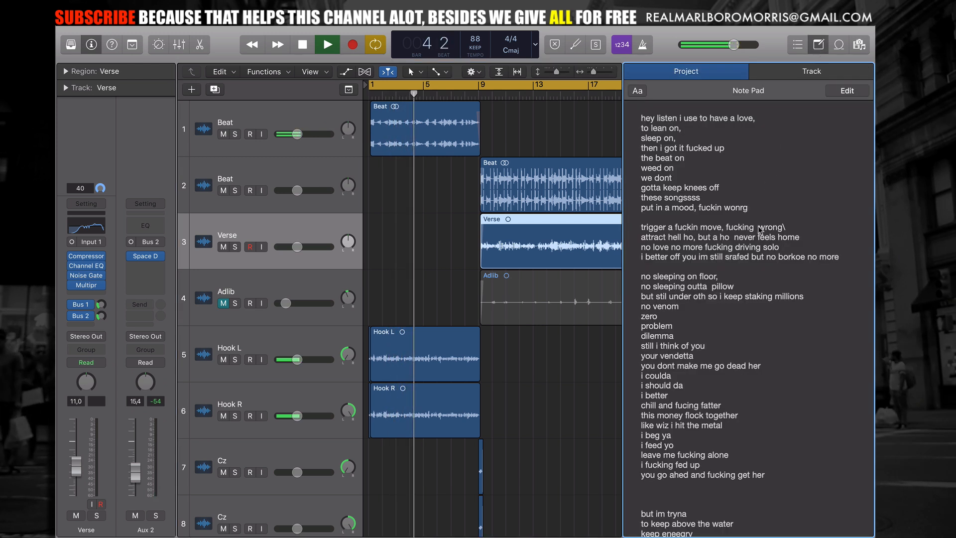
{"action": "scroll", "coordinate": [754, 477], "scroll_direction": "down", "scroll_amount": 6}
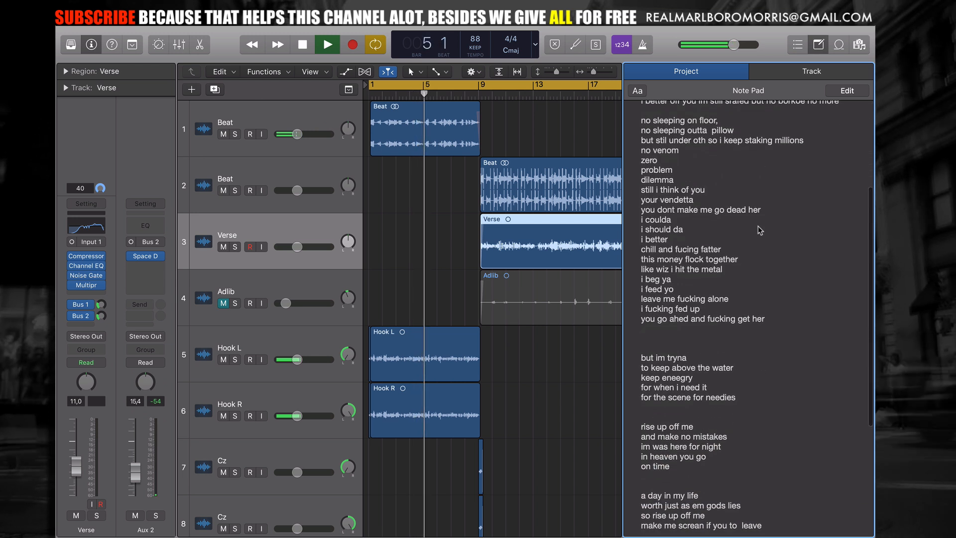
{"action": "scroll", "coordinate": [754, 476], "scroll_direction": "down", "scroll_amount": 4}
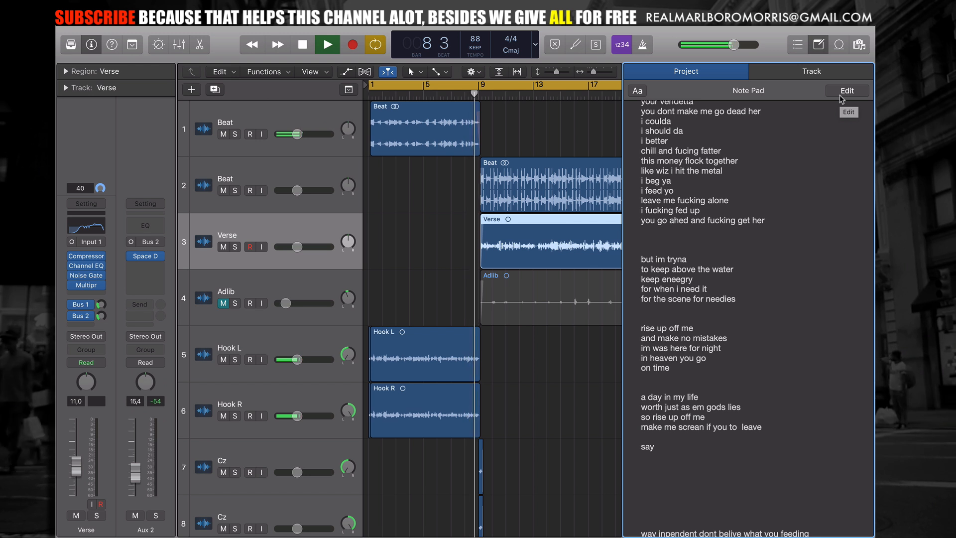
{"action": "scroll", "coordinate": [779, 178], "scroll_direction": "up", "scroll_amount": 5}
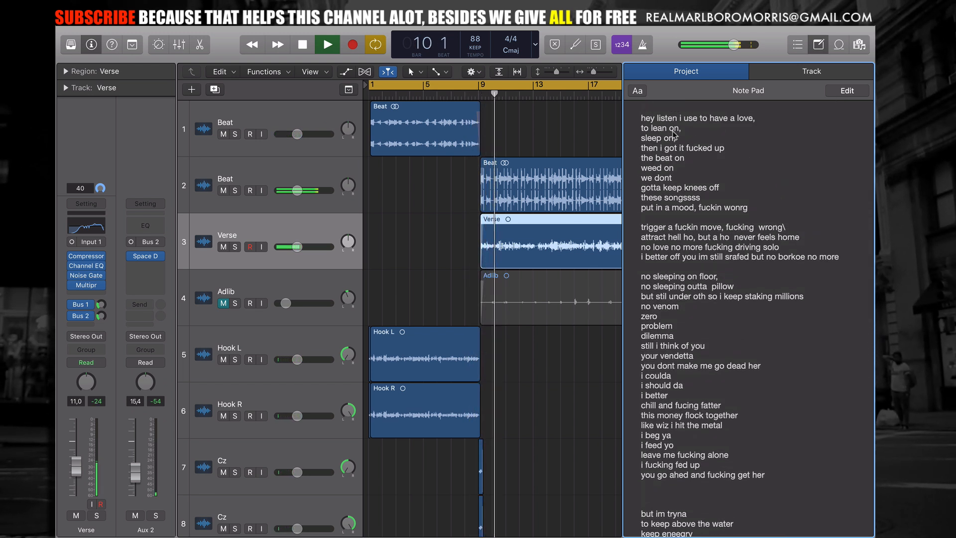
{"action": "left_click", "coordinate": [687, 159]}
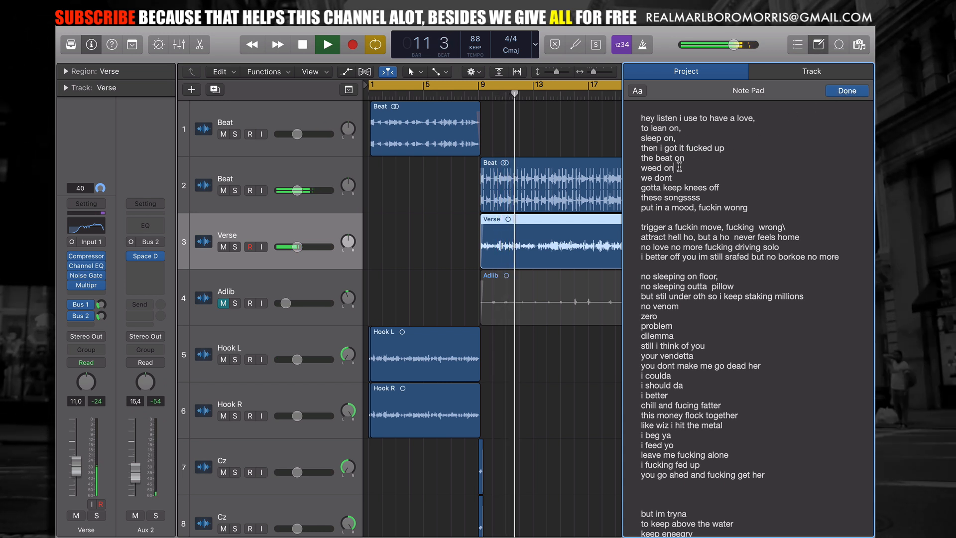
Step: Follow the Note Pad lyrics during playback and change "hell ho" to "hell hos" in the line starting with "attract"
{"action": "left_click", "coordinate": [702, 199]}
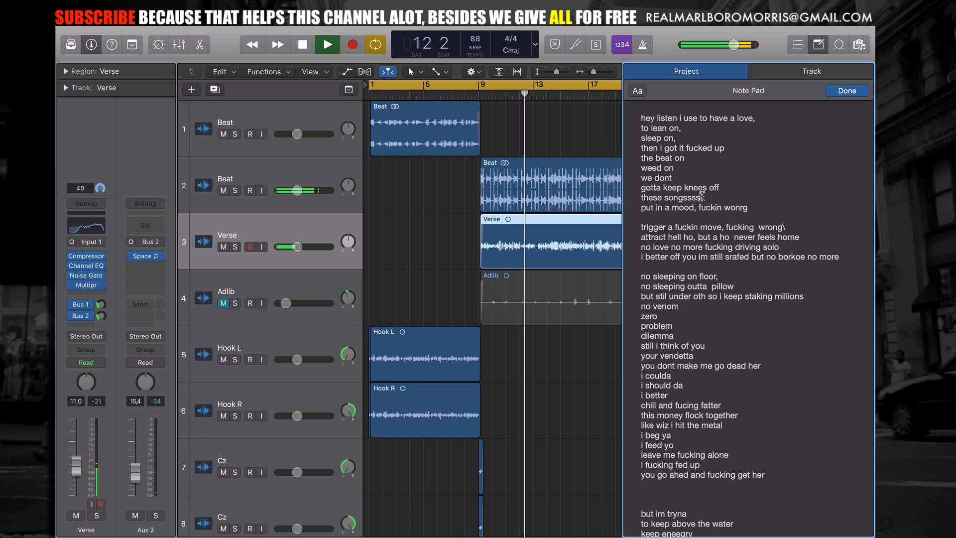
{"action": "left_click", "coordinate": [750, 209]}
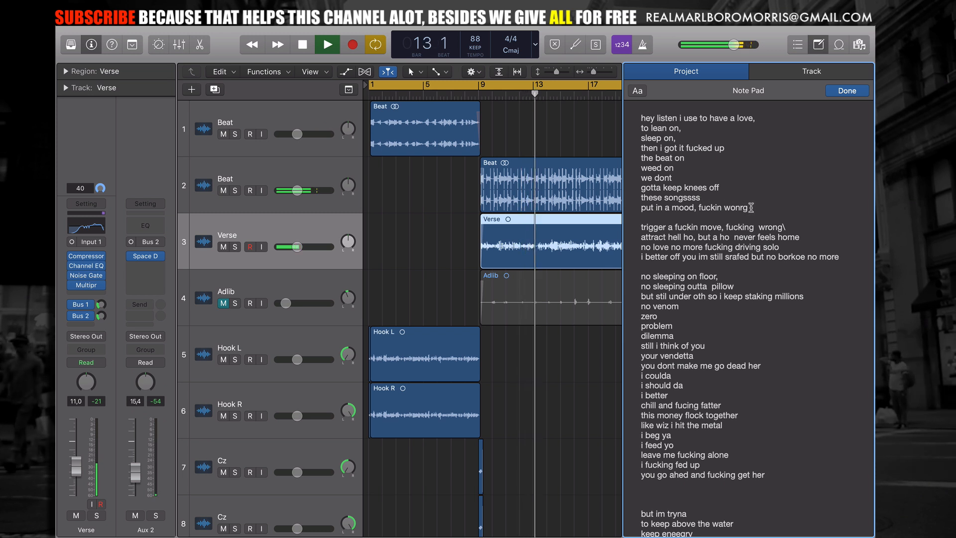
{"action": "left_click", "coordinate": [782, 225]}
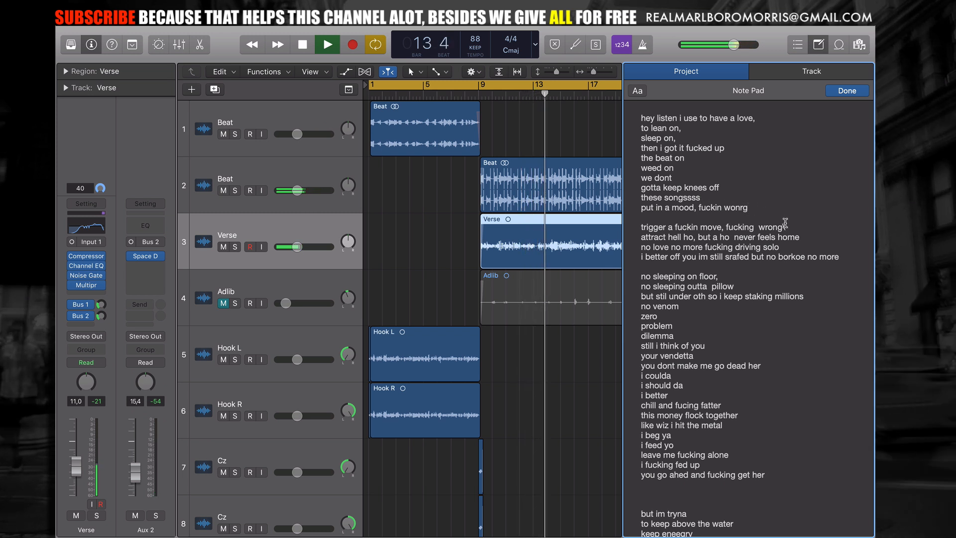
{"action": "left_click", "coordinate": [695, 238]}
{"action": "type", "text": "s,"}
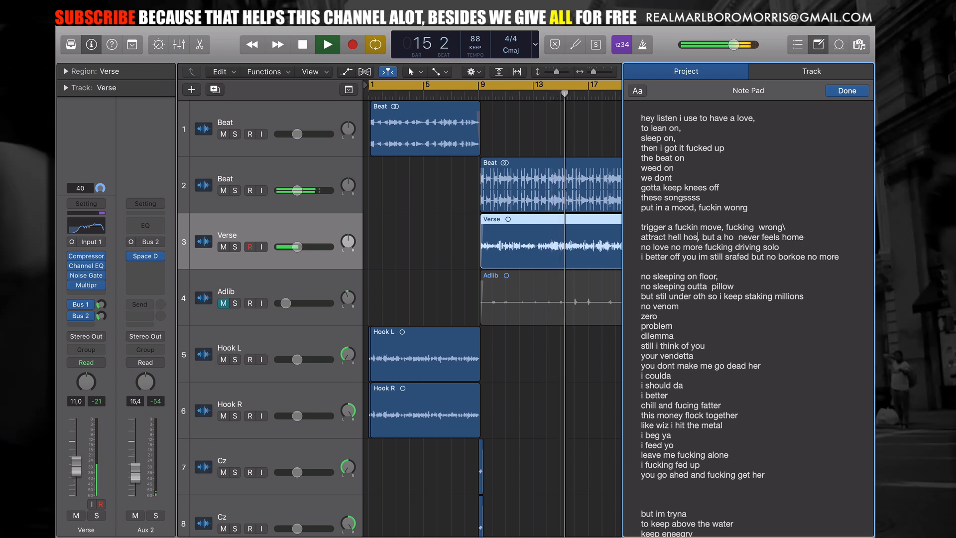
Step: Correct "srafed" to "scarfed" in the lyric line starting with "i better off you"
{"action": "left_click_drag", "start_coordinate": [825, 244], "coordinate": [826, 241]}
{"action": "left_click", "coordinate": [803, 248]}
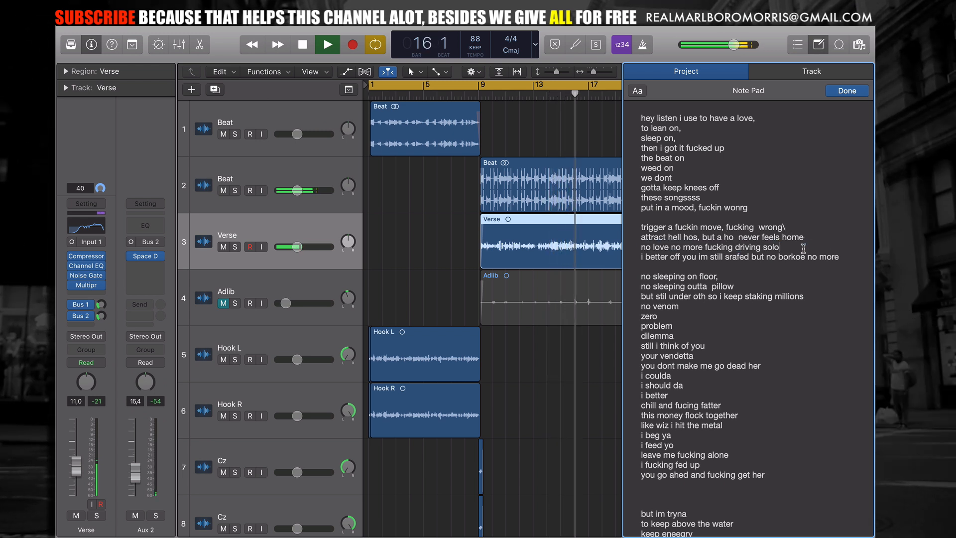
{"action": "left_click", "coordinate": [730, 256]}
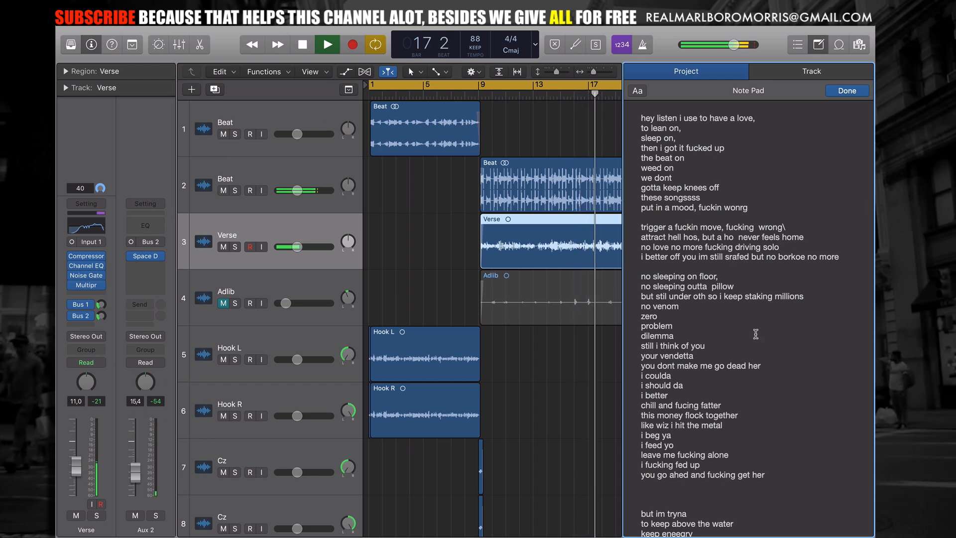
{"action": "type", "text": "ca"}
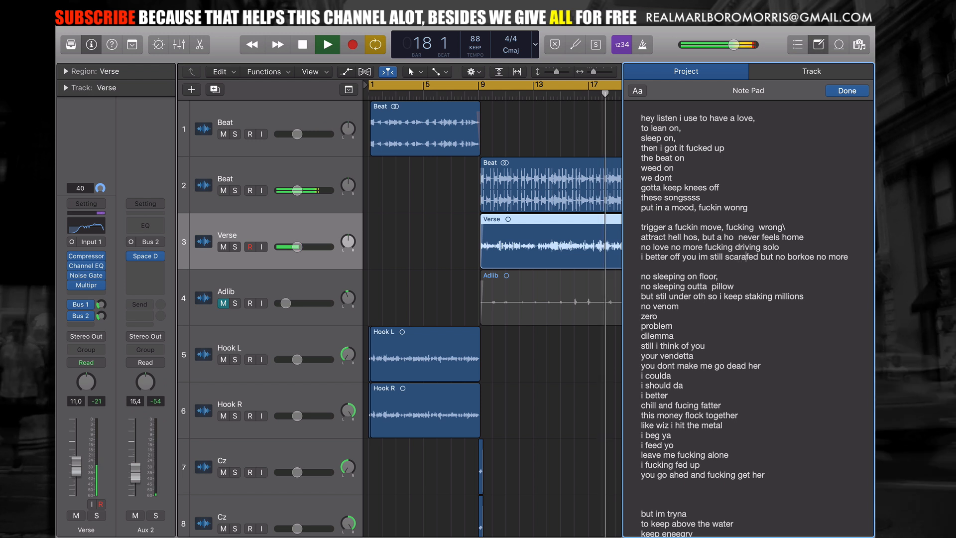
{"action": "key", "text": "BackSpace"}
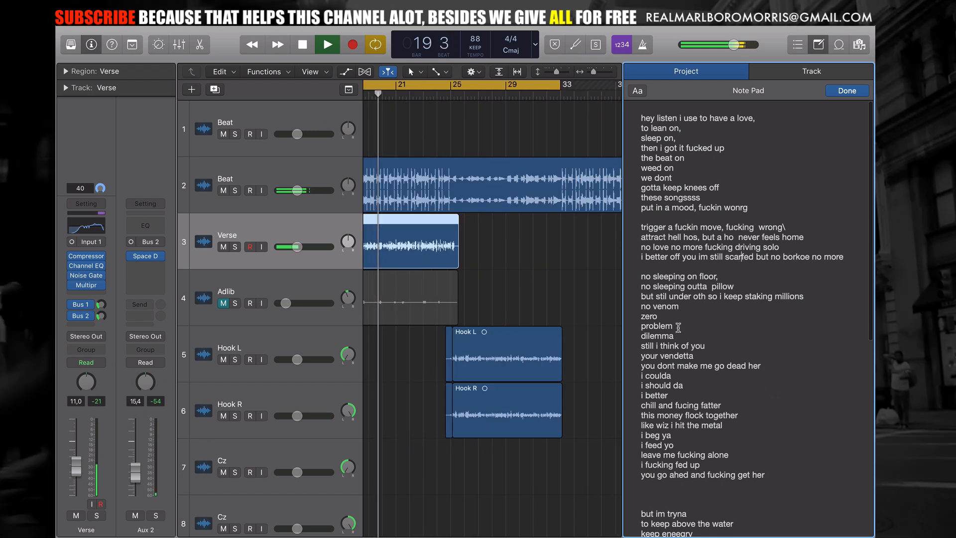
Step: Replace "get" with "dead" before "her" in the lyric line starting with "you go ahed", and finish editing the note
{"action": "scroll", "coordinate": [678, 327], "scroll_direction": "down", "scroll_amount": 2}
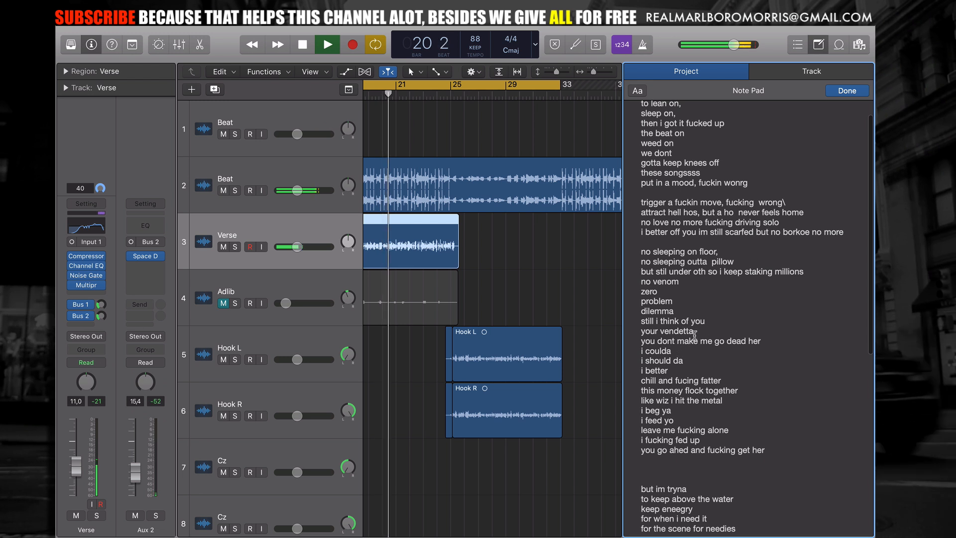
{"action": "scroll", "coordinate": [707, 339], "scroll_direction": "down", "scroll_amount": 3}
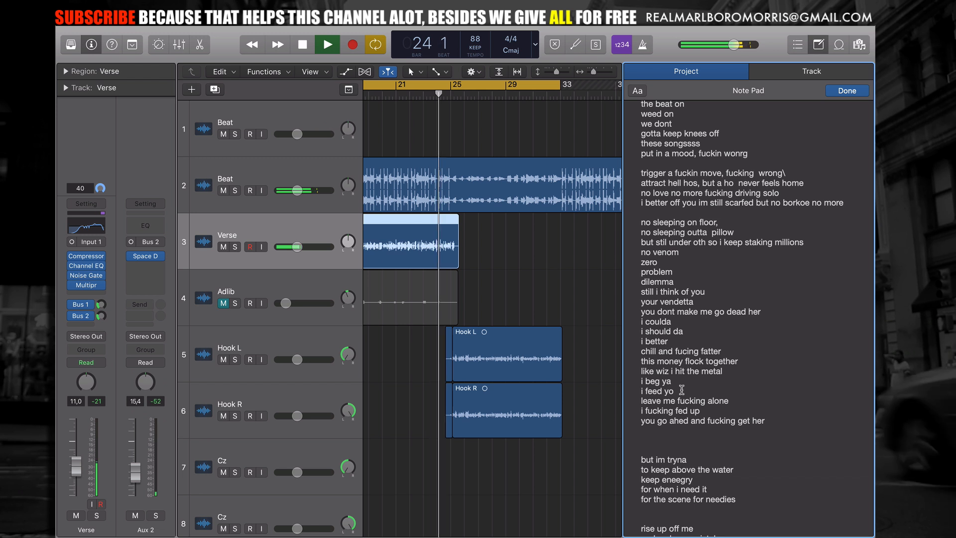
{"action": "left_click", "coordinate": [750, 419]}
{"action": "key", "text": "BackSpace"}
{"action": "key", "text": "BackSpace"}
{"action": "key", "text": "BackSpace"}
{"action": "key", "text": "BackSpace"}
{"action": "type", "text": "d"}
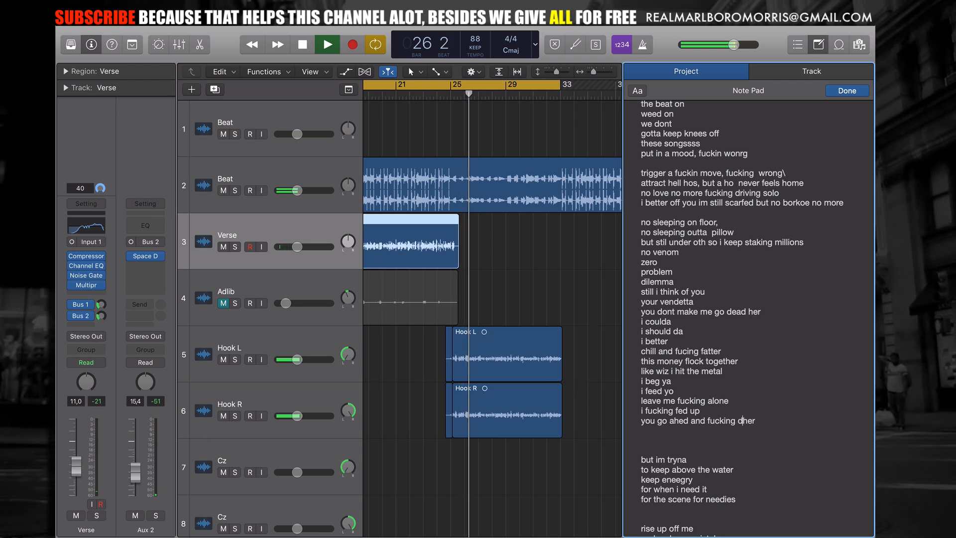
{"action": "type", "text": "ead"}
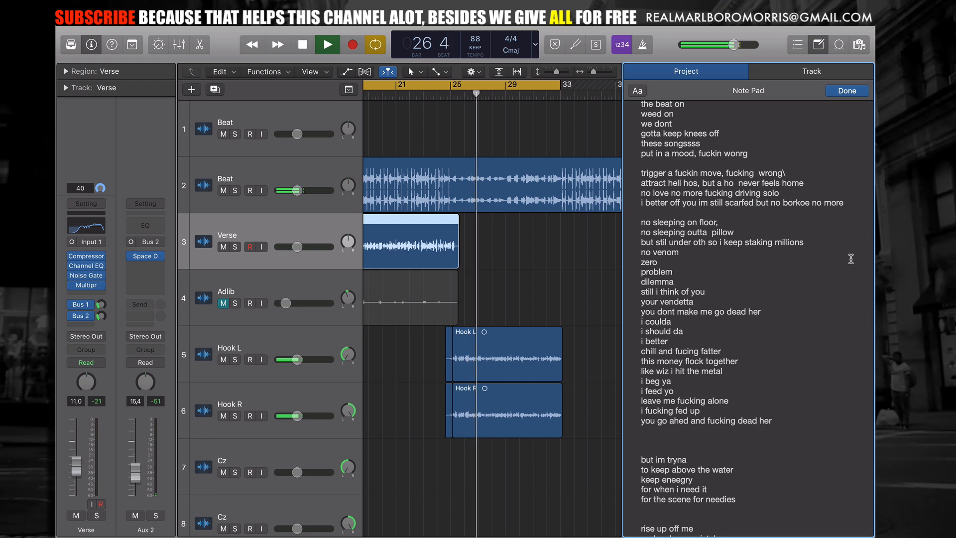
{"action": "left_click", "coordinate": [847, 91]}
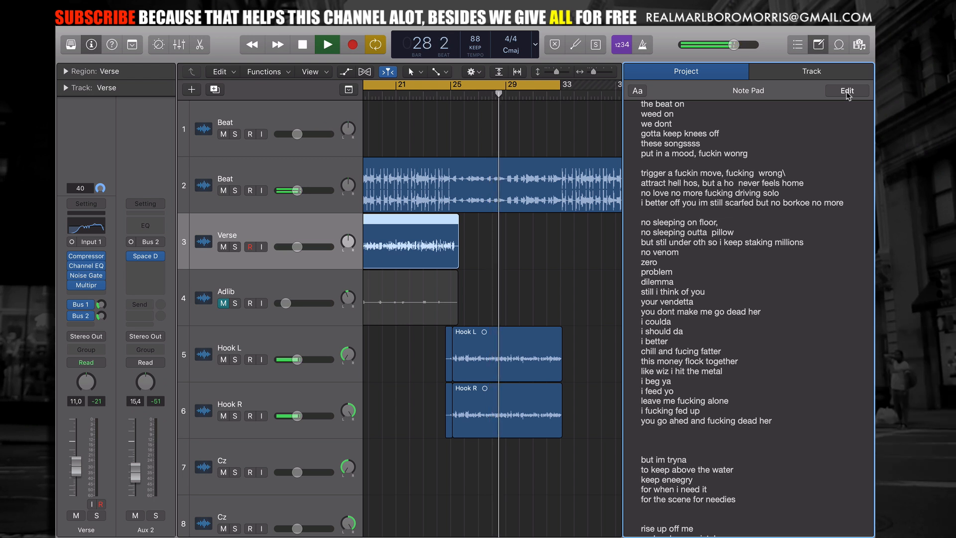
Step: Unmute the Adlib track and close the Note Pad to give the full arrangement more room
{"action": "left_click", "coordinate": [220, 301]}
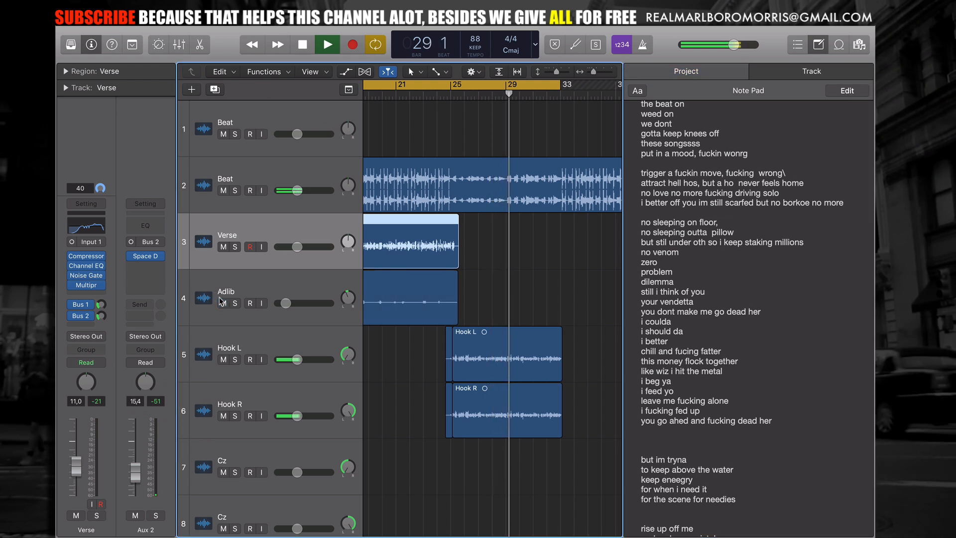
{"action": "scroll", "coordinate": [469, 301], "scroll_direction": "left", "scroll_amount": 5}
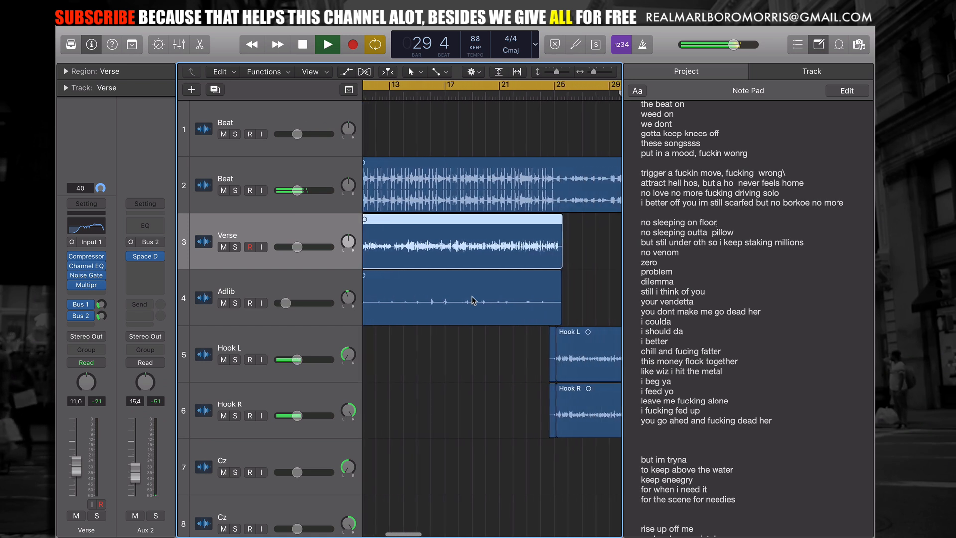
{"action": "left_click", "coordinate": [818, 45]}
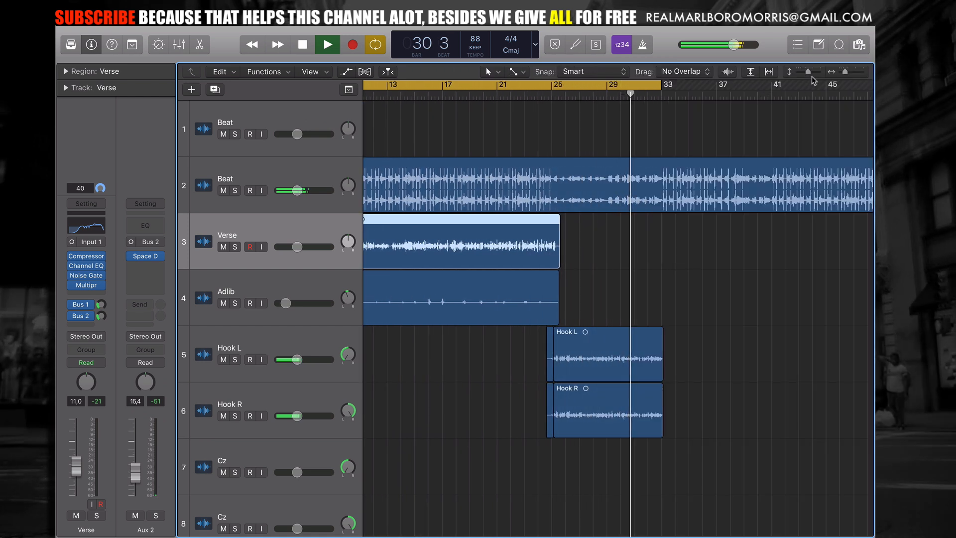
{"action": "left_click_drag", "start_coordinate": [812, 72], "coordinate": [843, 72]}
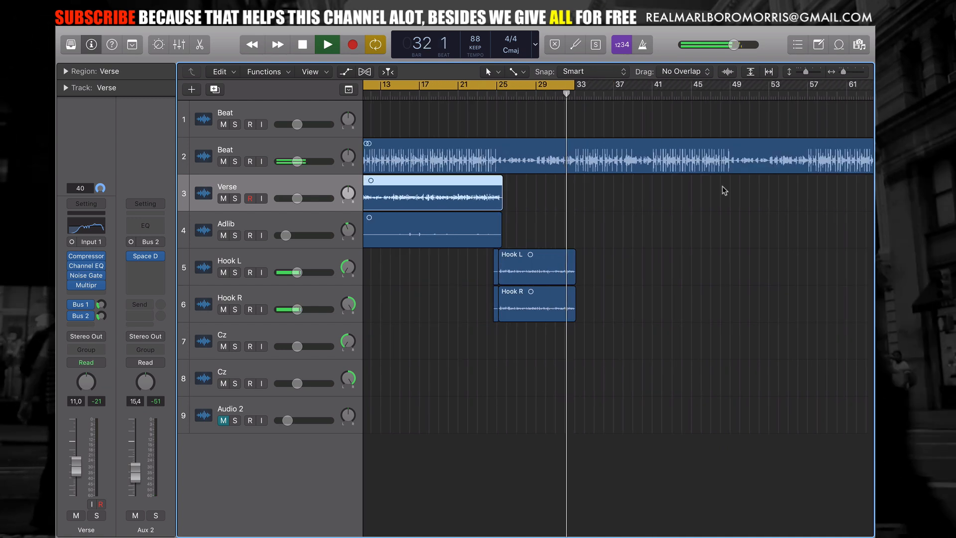